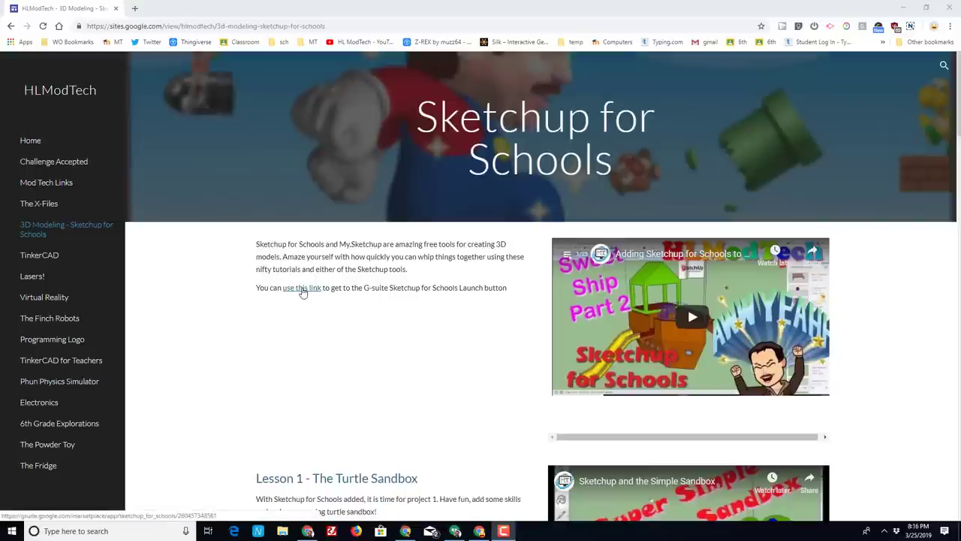
Step: Launch SketchUp for Schools from the 3D Modeling page link via its G Suite Marketplace page
click(303, 291)
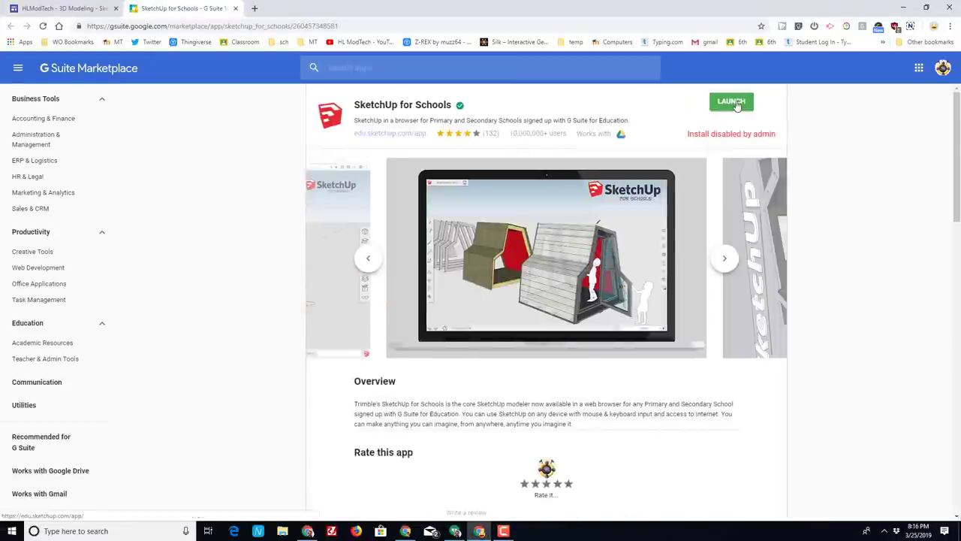
click(735, 104)
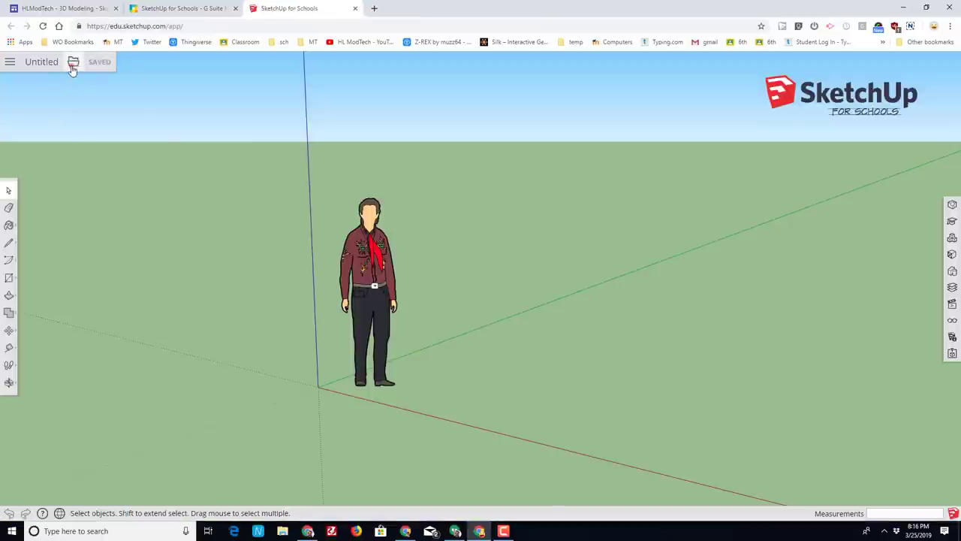
Step: Start a new model from Simple Template - Millimeters and delete the person figure
click(73, 65)
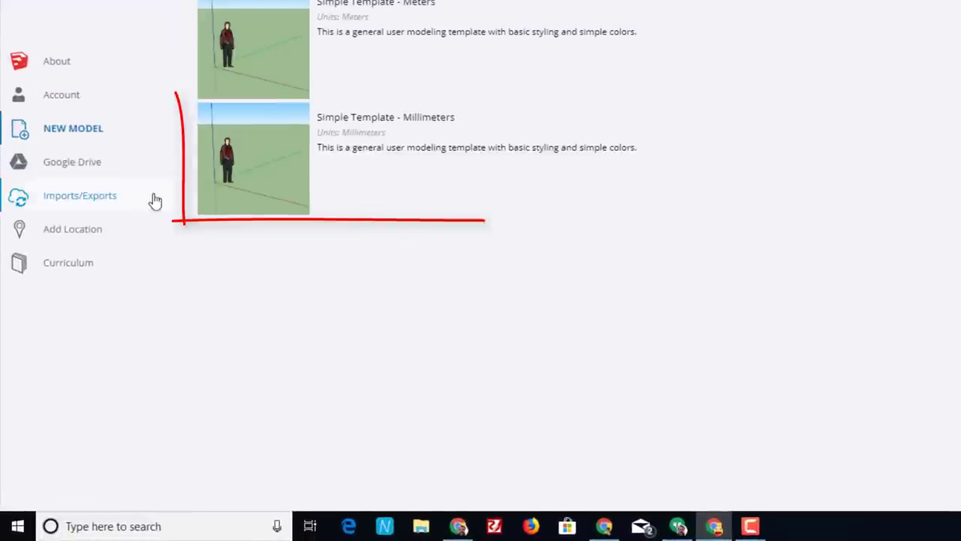
click(268, 177)
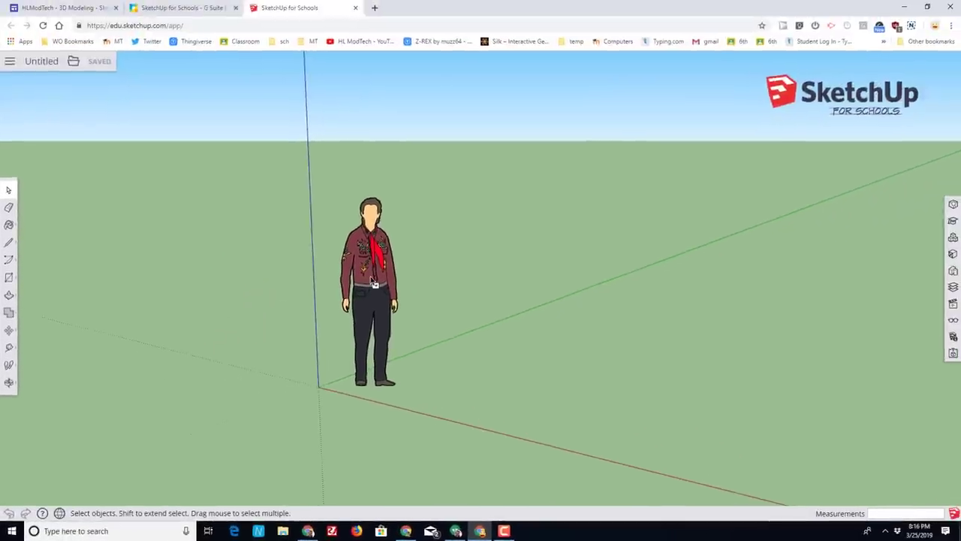
click(372, 279)
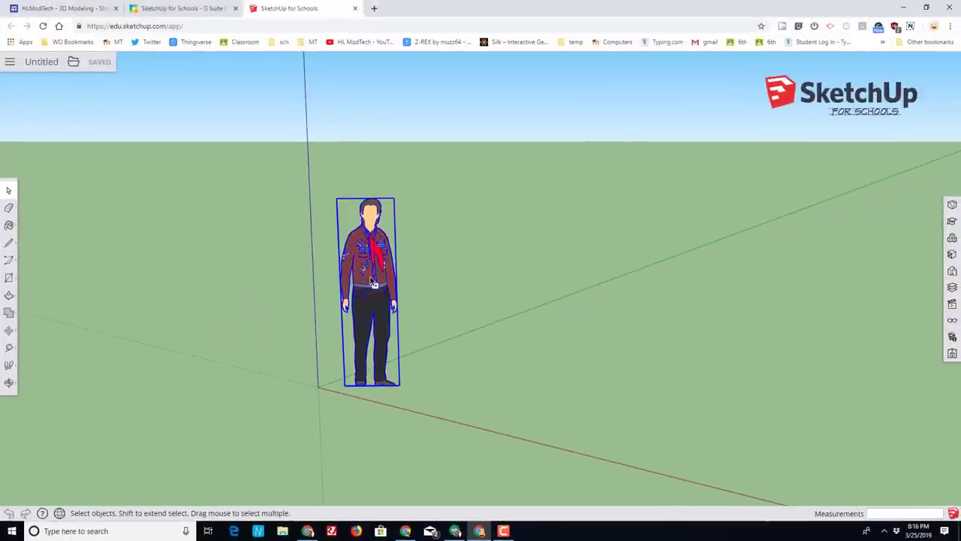
key(Delete)
Step: Rename the model 'castle' plus your initials and save it in the Drive sketchup folder
click(43, 67)
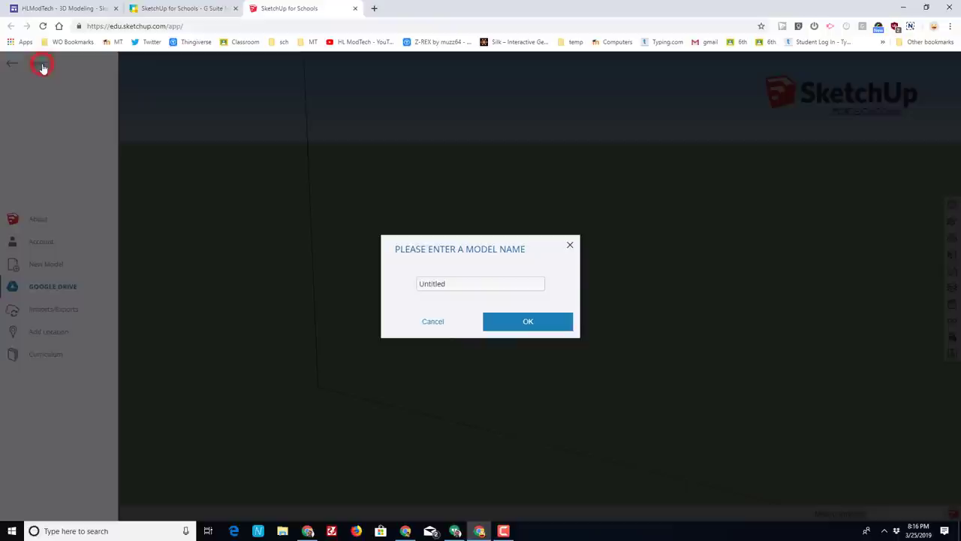
double_click(484, 284)
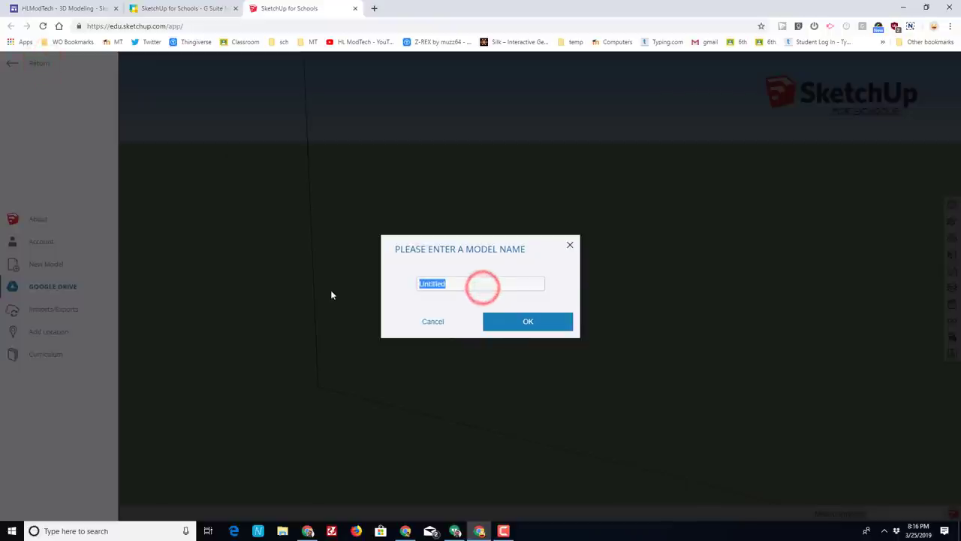
text(castle )
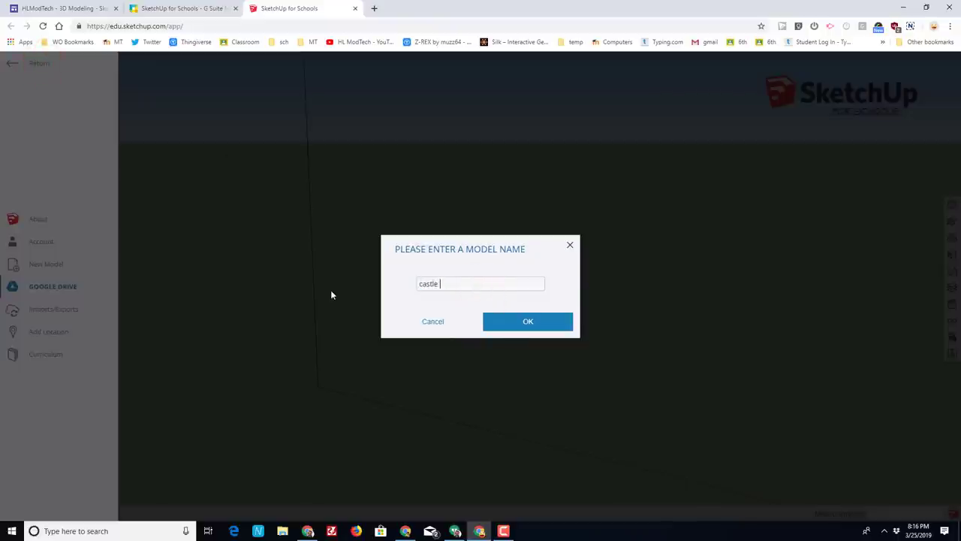
text(mdh5)
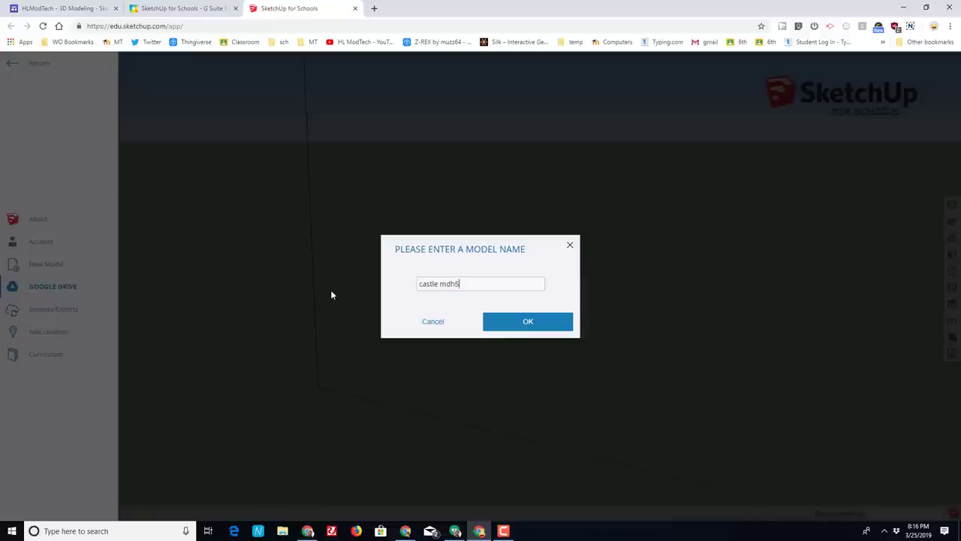
click(502, 327)
click(256, 253)
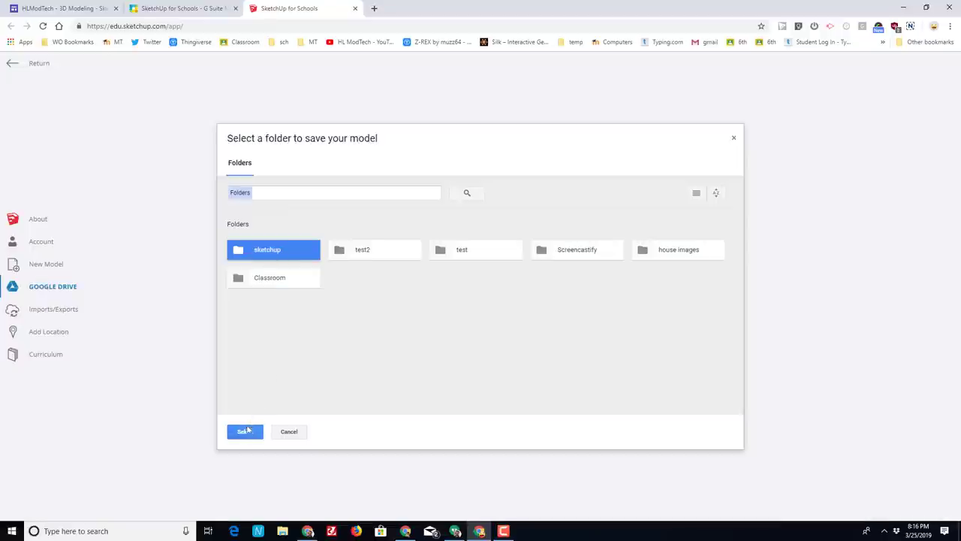
click(246, 432)
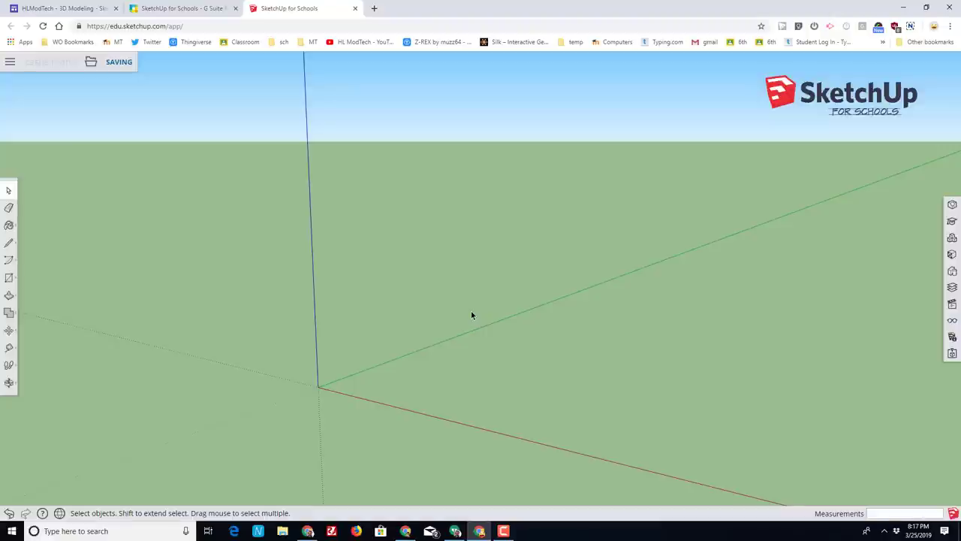
Step: Draw a 500 by 500 mm square centred on the origin, then view it from above
click(9, 278)
mouse_move(7, 283)
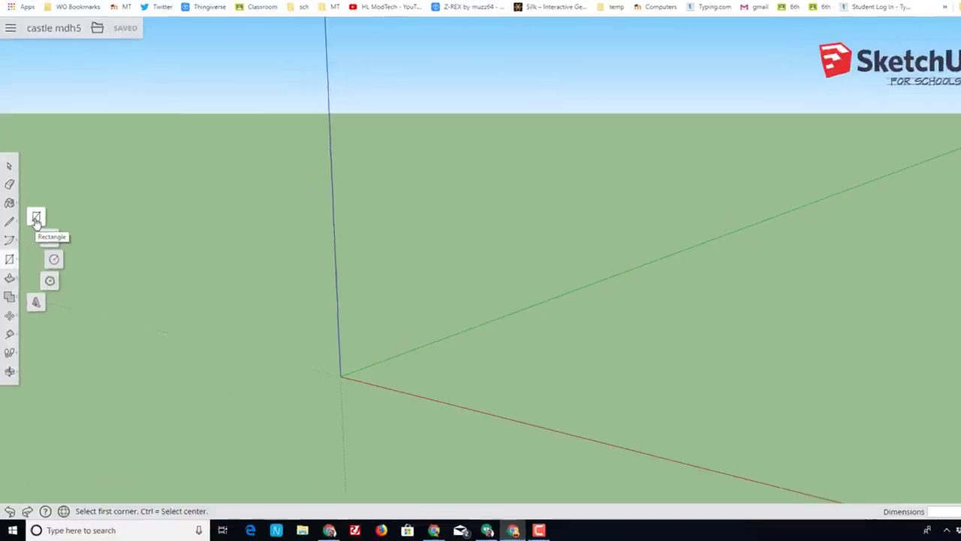
click(36, 217)
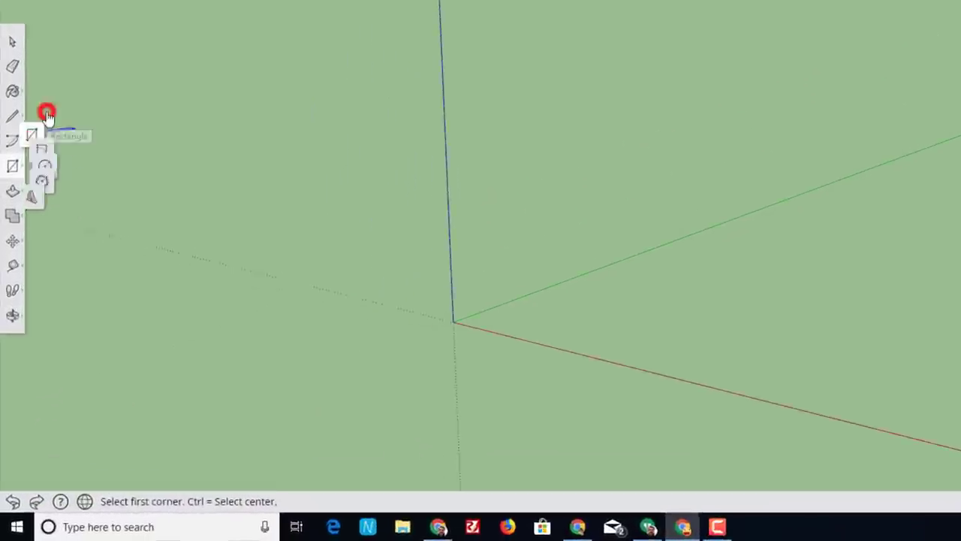
click(340, 375)
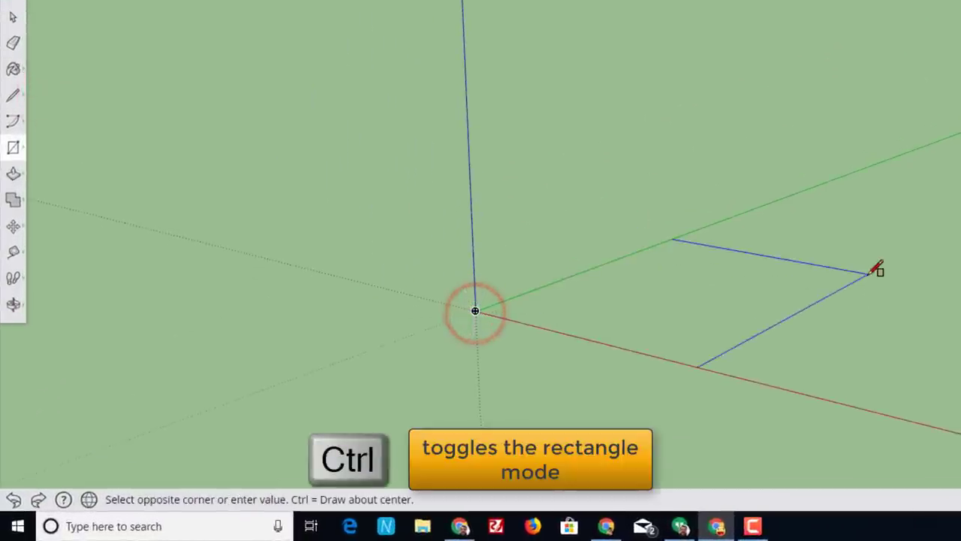
key(ctrl)
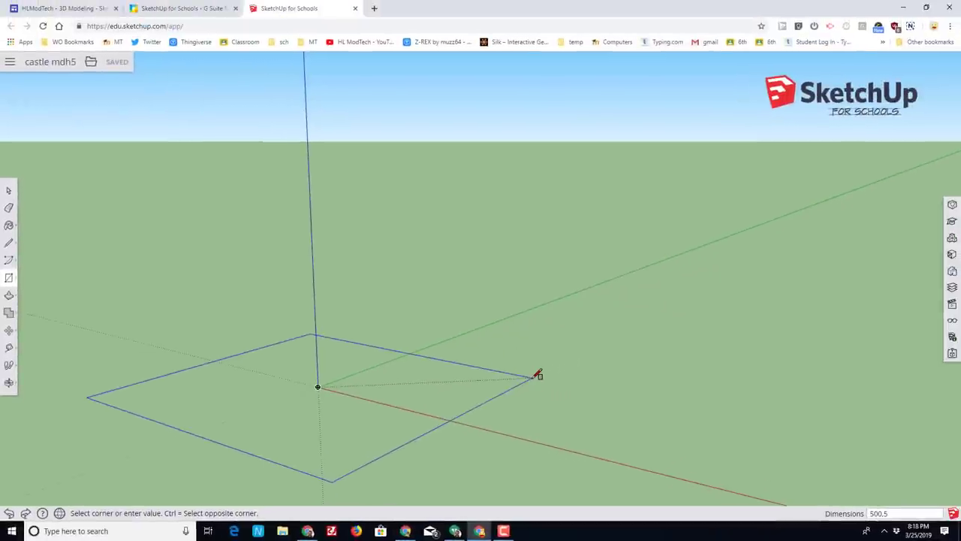
key(Return)
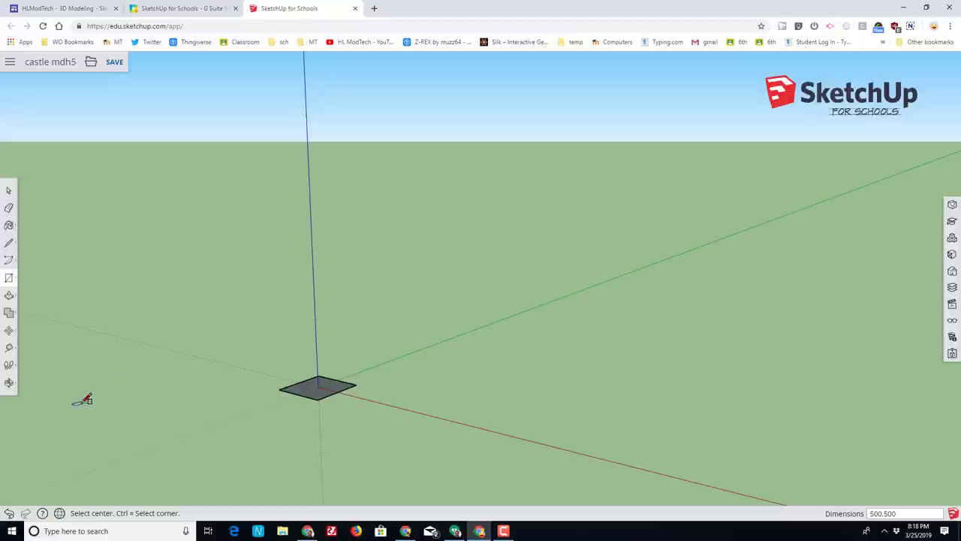
click(9, 382)
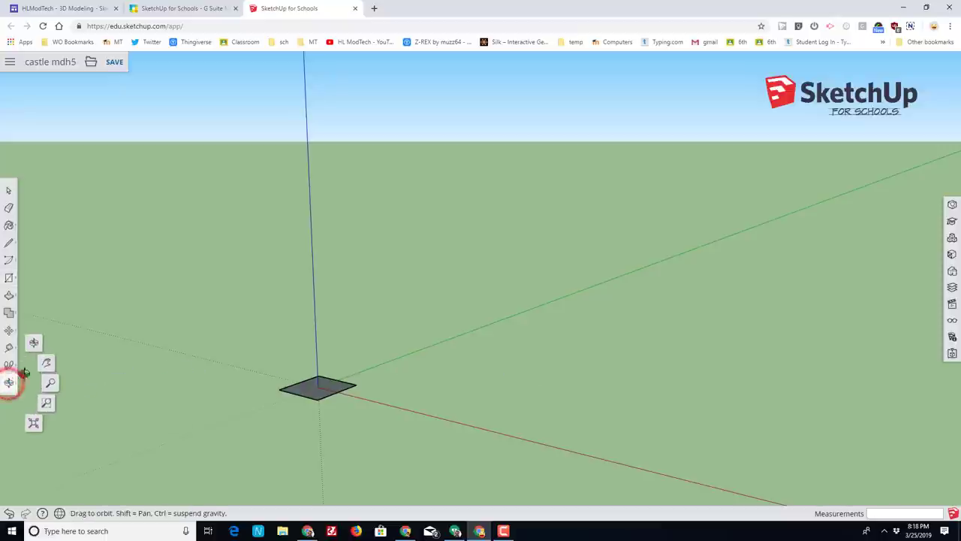
click(34, 423)
scroll(536, 185, down, 2)
scroll(536, 185, down, 3)
drag(776, 142, 675, 327)
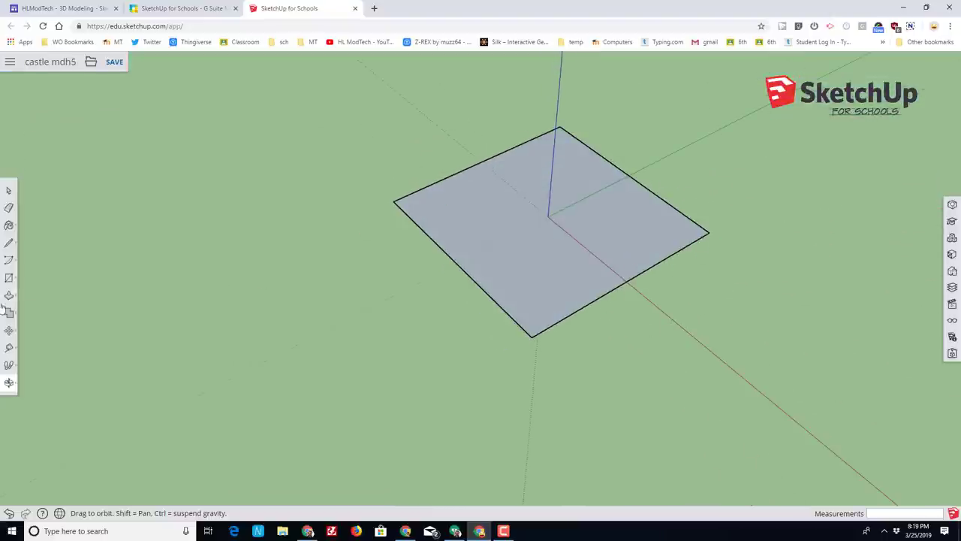
Step: Draw radius-75 circles centred on the square's right and top corners
click(8, 277)
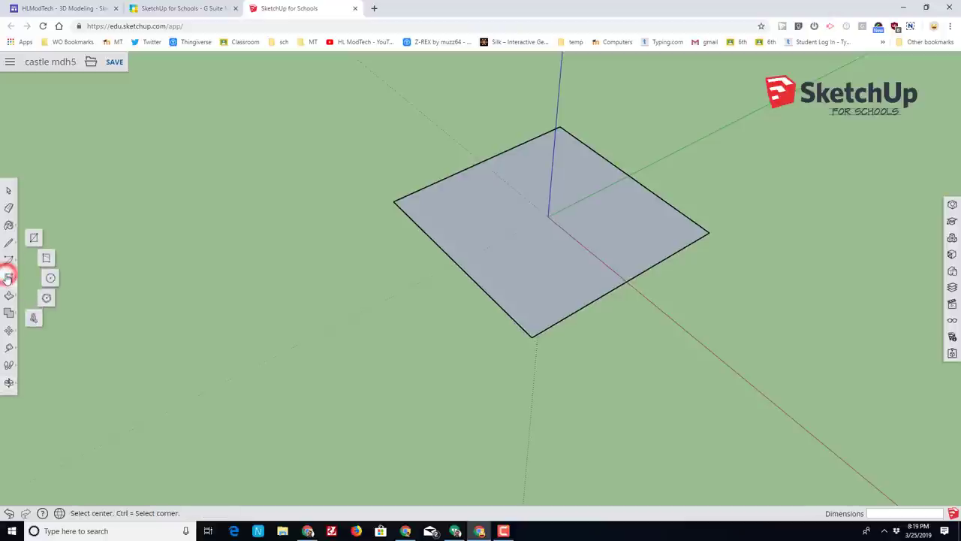
click(50, 279)
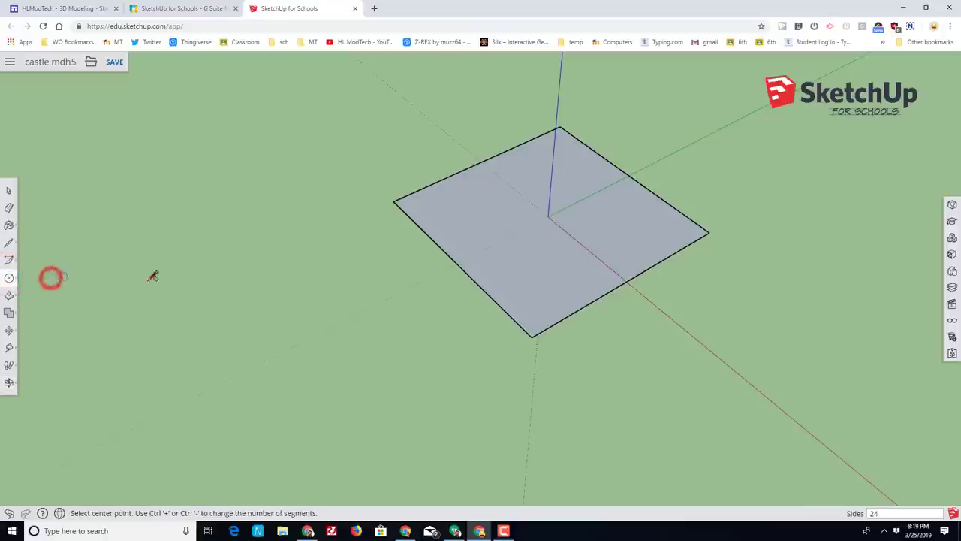
click(708, 232)
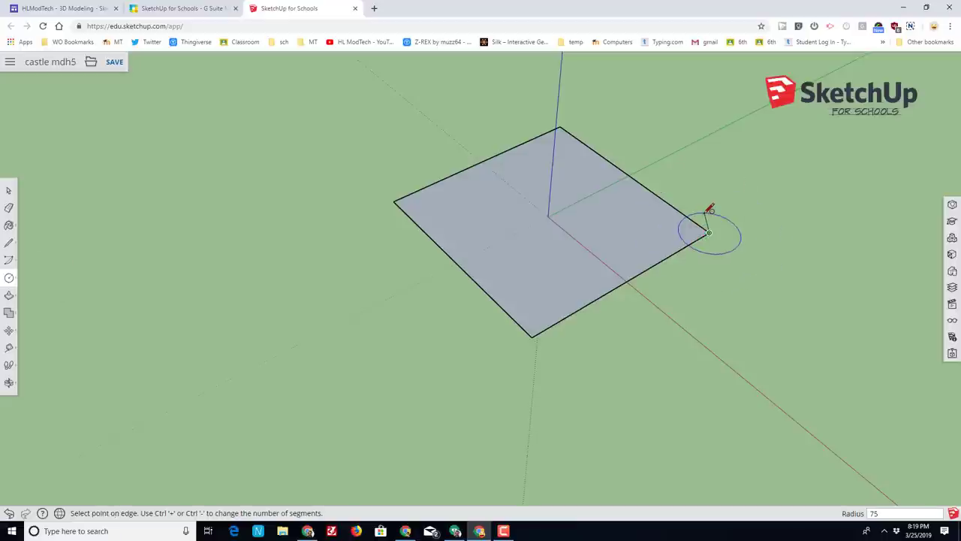
click(710, 208)
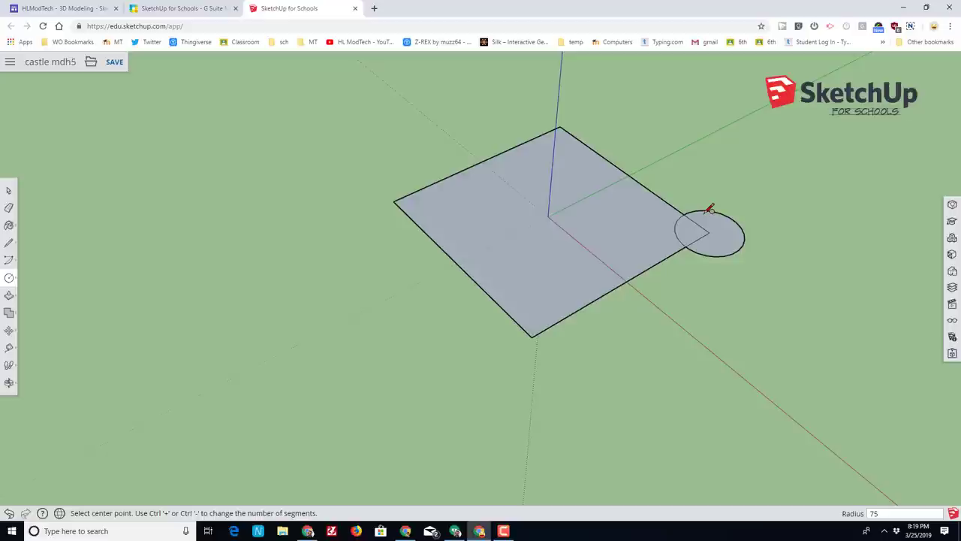
click(560, 127)
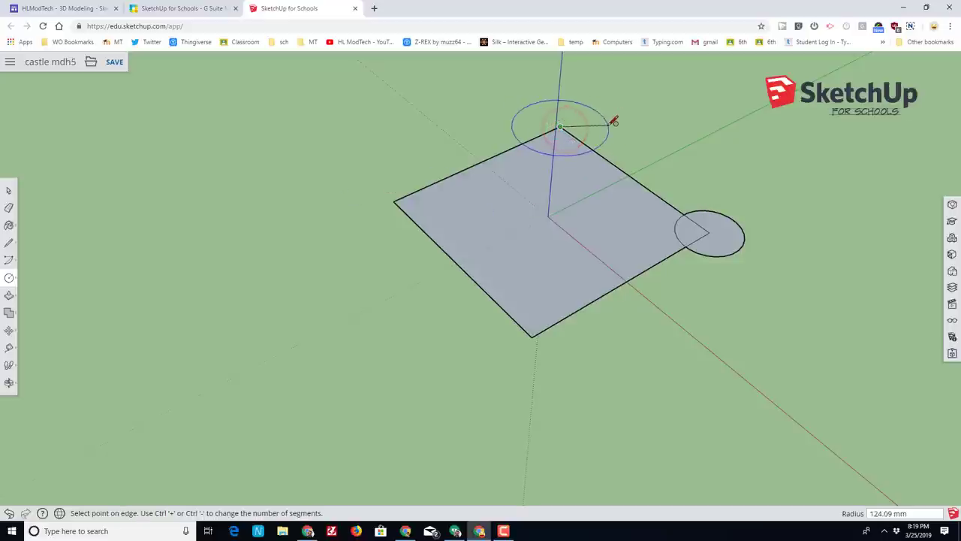
click(614, 121)
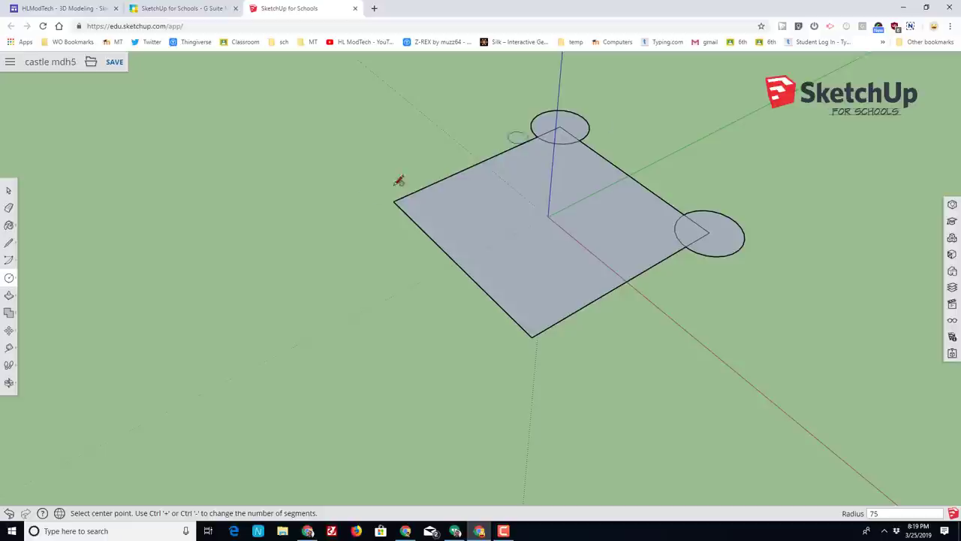
Step: Add radius-75 circles centred on the square's left and bottom corners
click(395, 200)
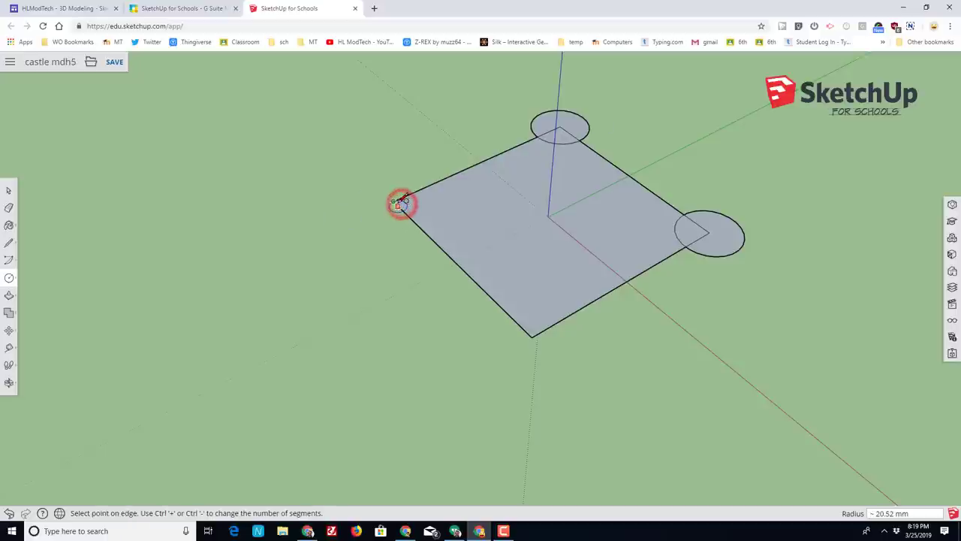
key(Escape)
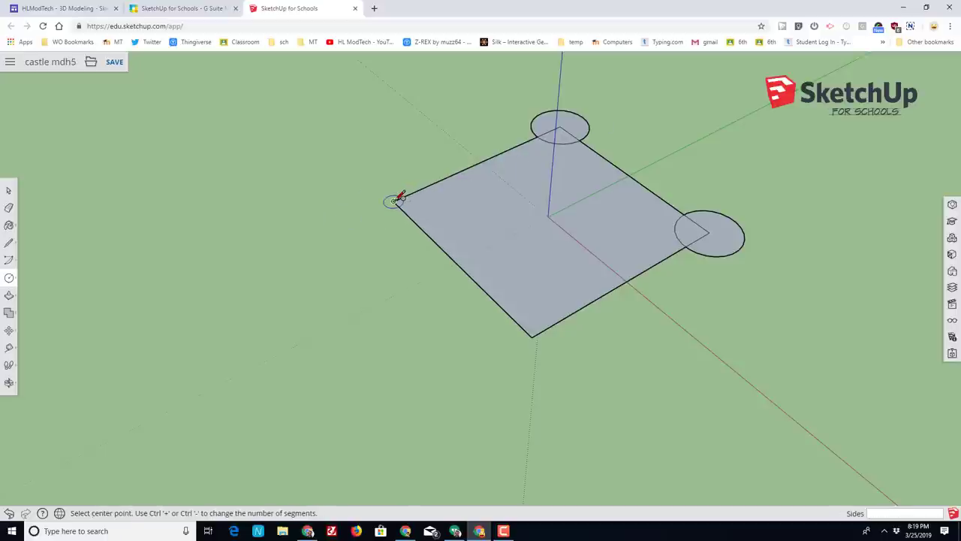
click(393, 201)
text(75)
key(Return)
click(531, 335)
text(75)
key(Return)
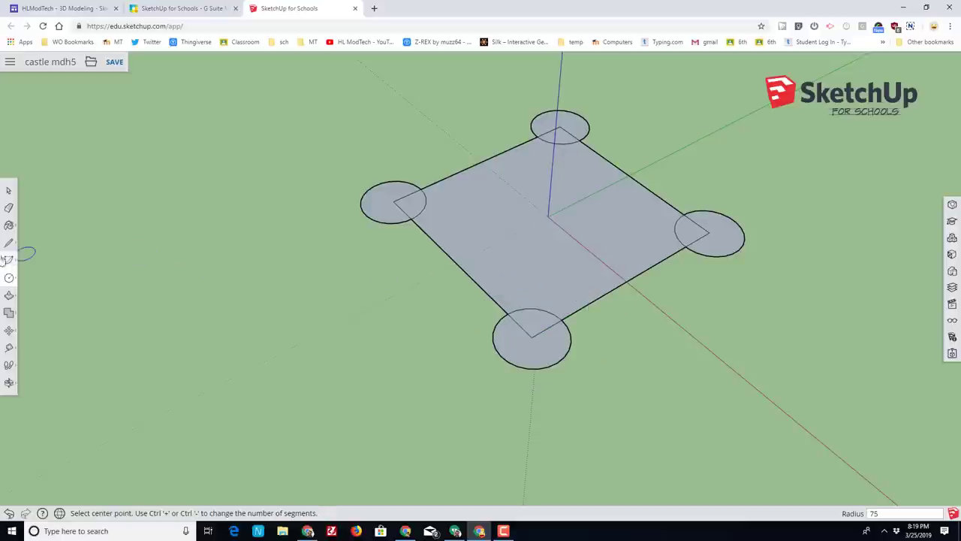
Step: Erase the overlapping square corners and circle arcs at all four towers, plus one stray line
click(9, 207)
click(392, 200)
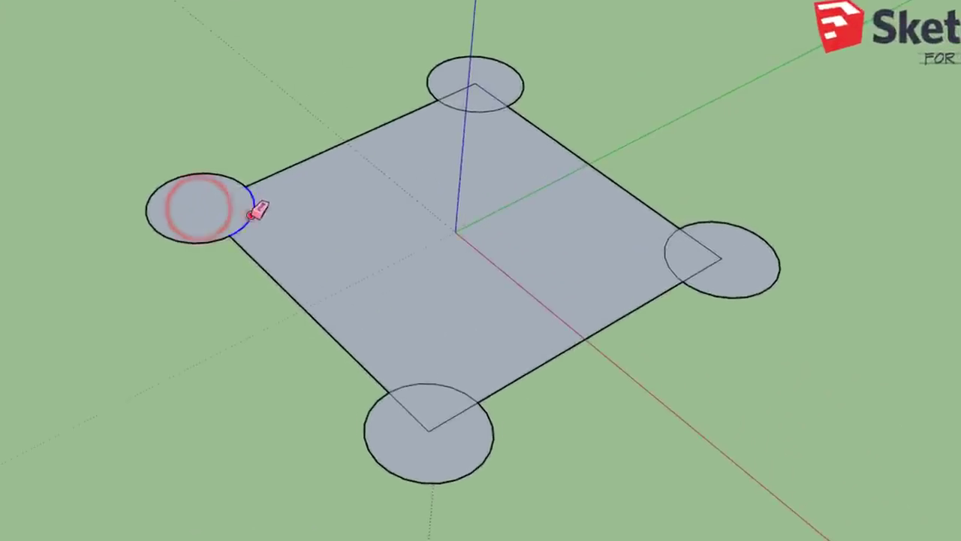
click(251, 215)
click(476, 112)
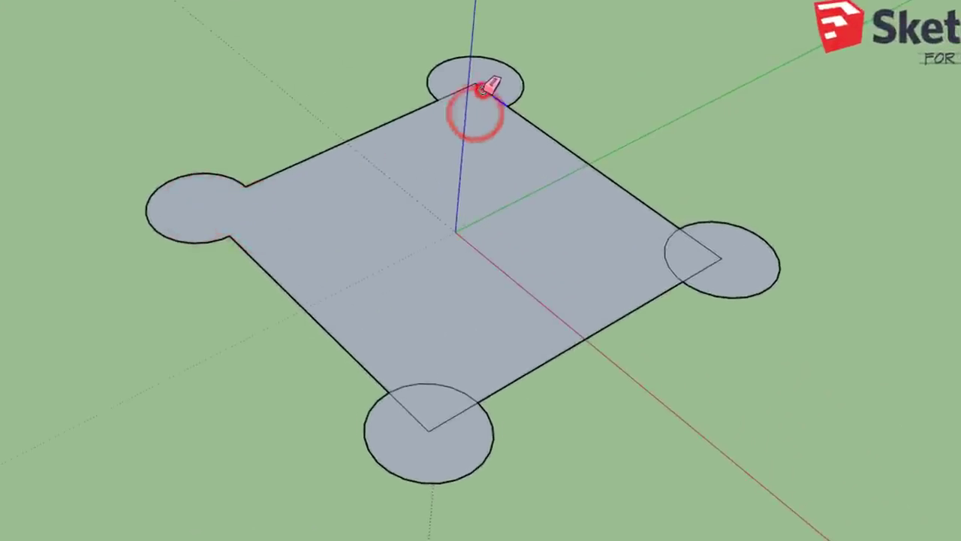
click(485, 86)
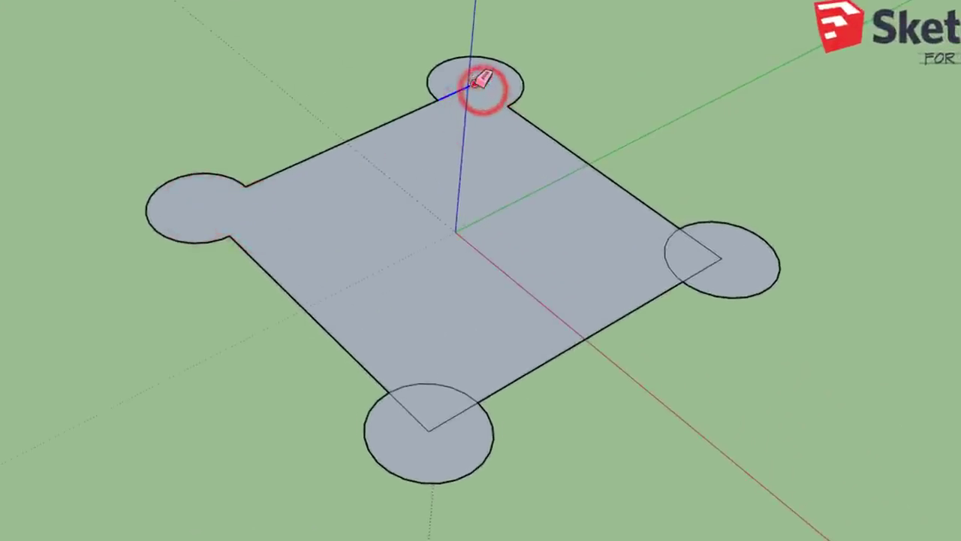
click(720, 256)
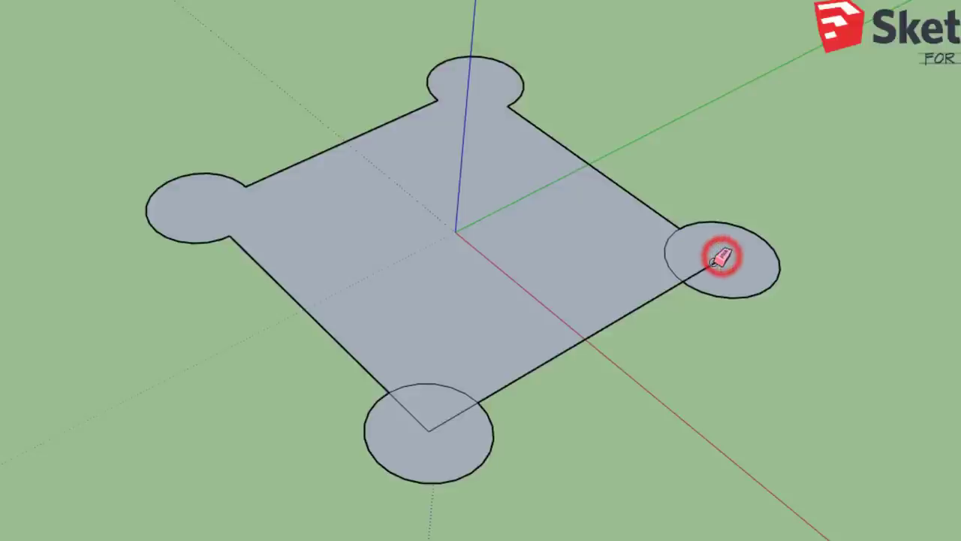
click(669, 257)
click(427, 429)
click(460, 385)
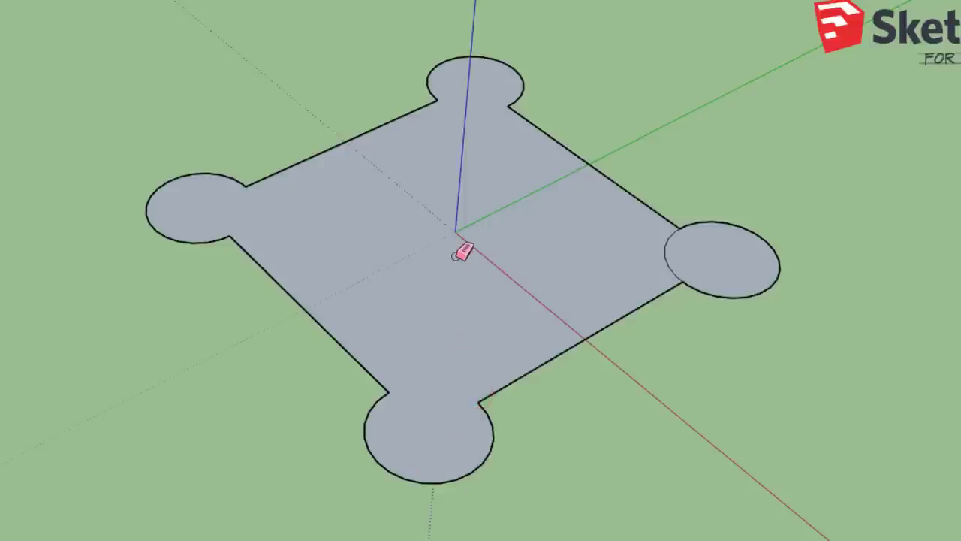
click(668, 248)
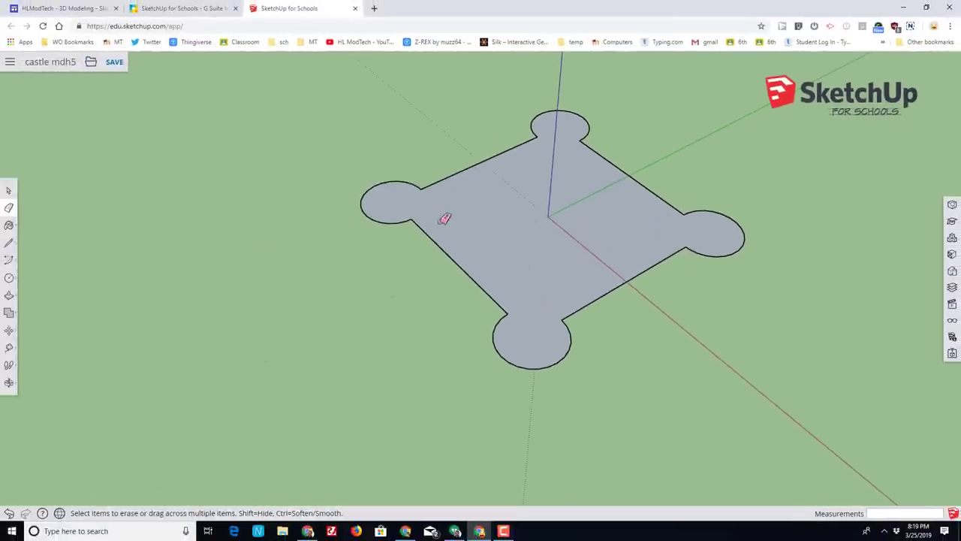
Step: Offset the floor outline 20 mm inward
click(9, 297)
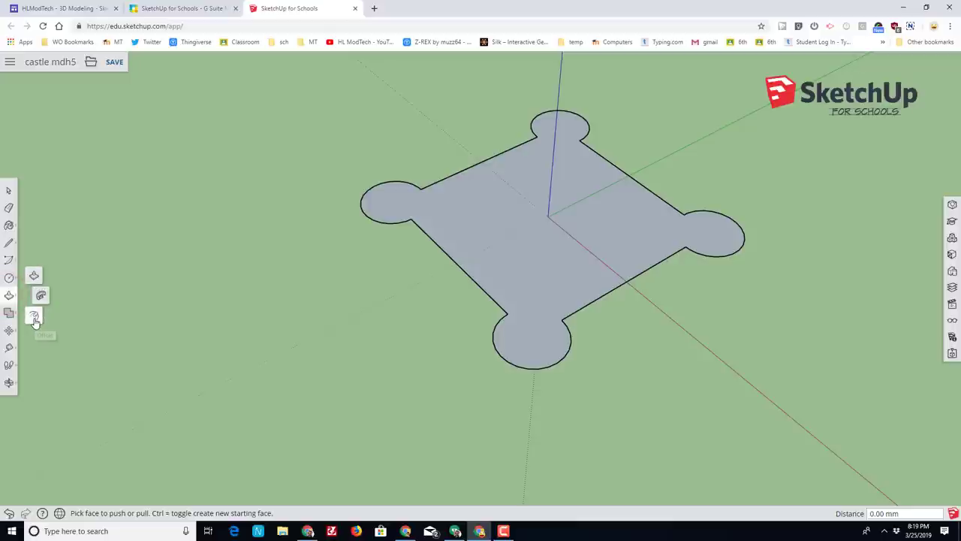
click(35, 318)
click(500, 203)
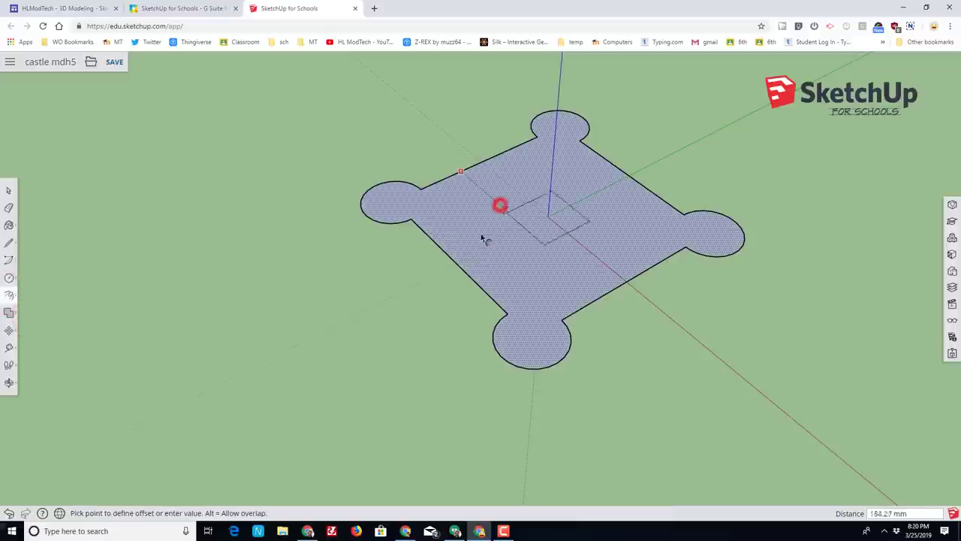
click(430, 198)
key(Return)
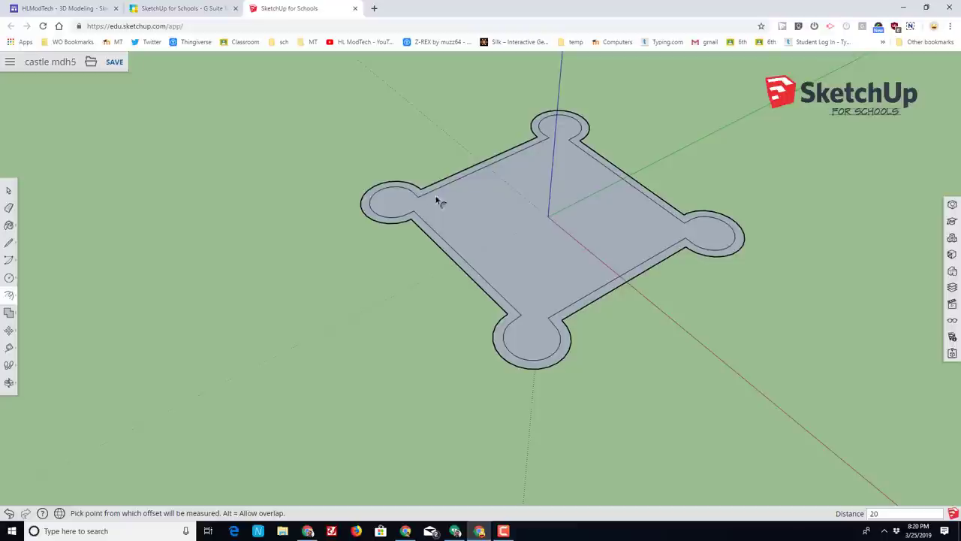
Step: Delete the inner floor face, leaving a 20 mm wide outline ring
click(8, 191)
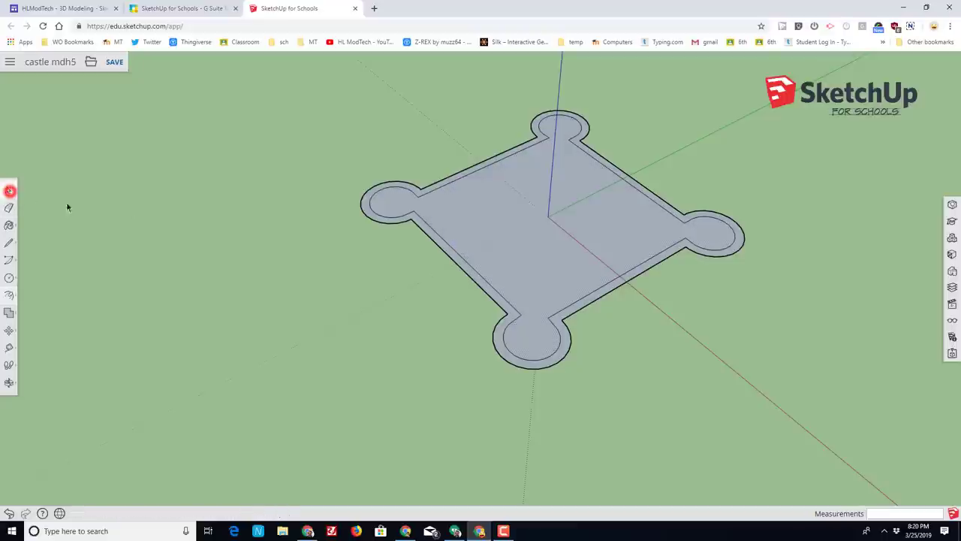
click(525, 234)
key(Delete)
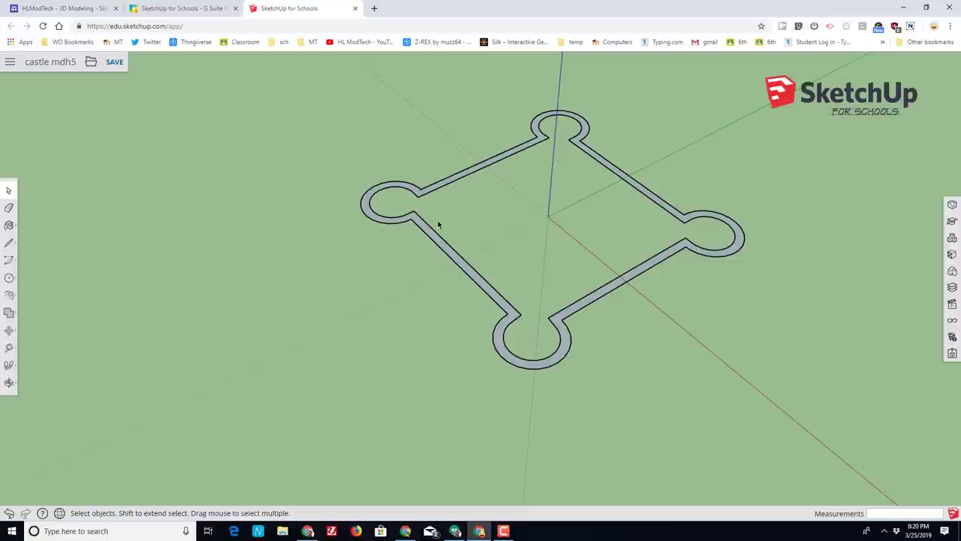
click(9, 297)
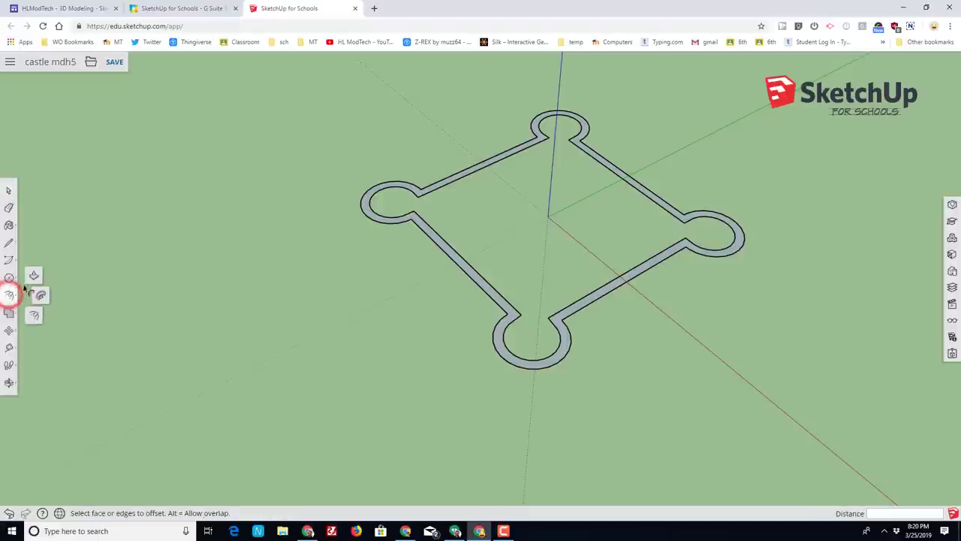
Step: Push/Pull the outline ring up 200 mm into walls with round corner towers
click(31, 277)
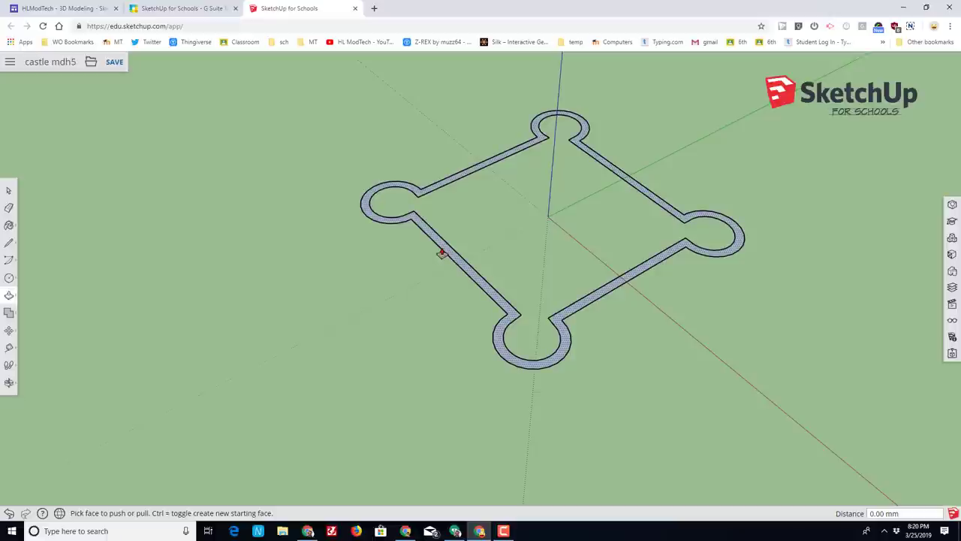
click(443, 249)
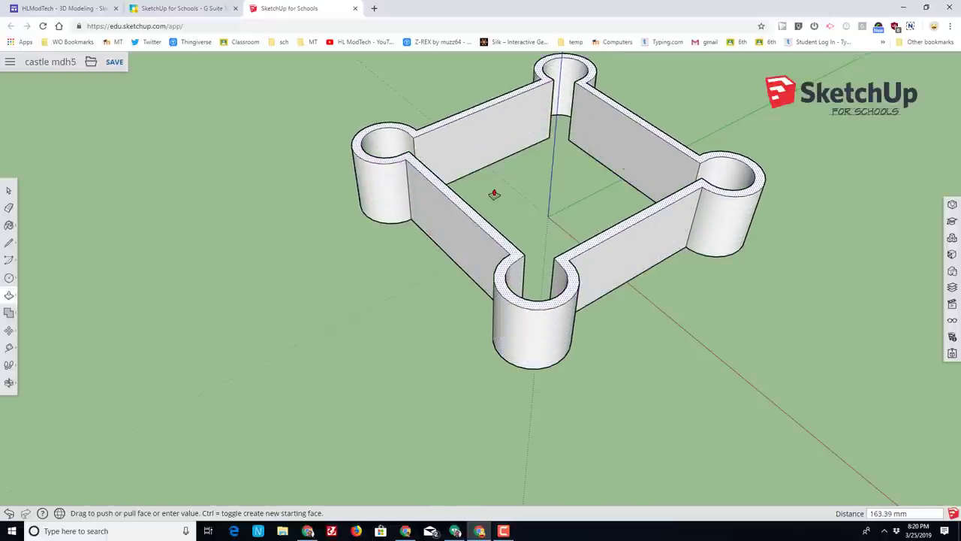
key(Return)
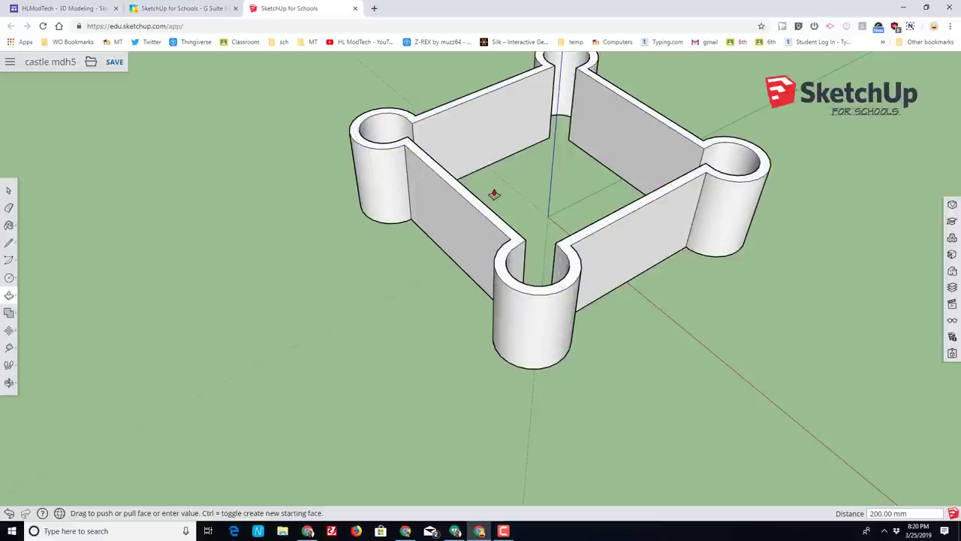
click(12, 384)
click(41, 403)
drag(144, 347, 292, 282)
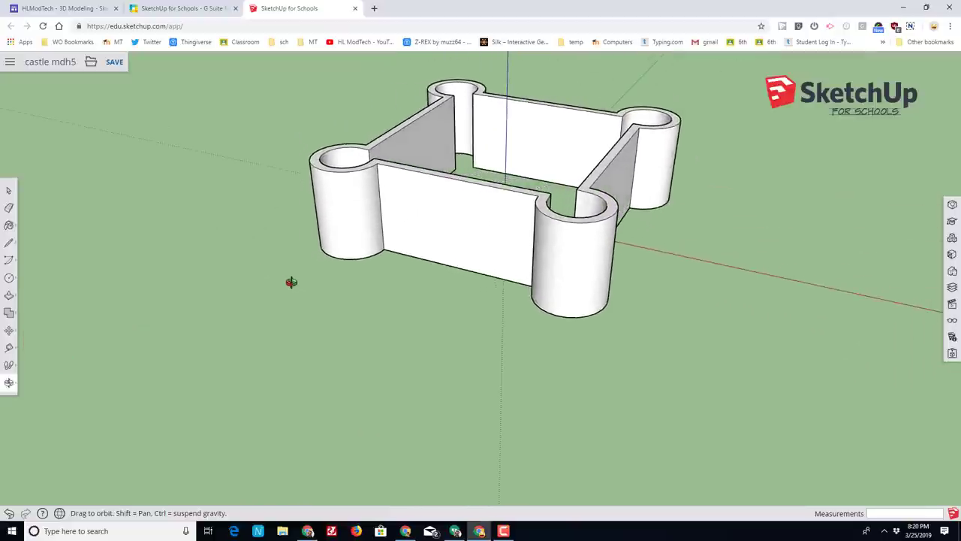
Step: Ctrl-Push/Pull the wall and tower tops up another 100 mm as a new section
click(10, 296)
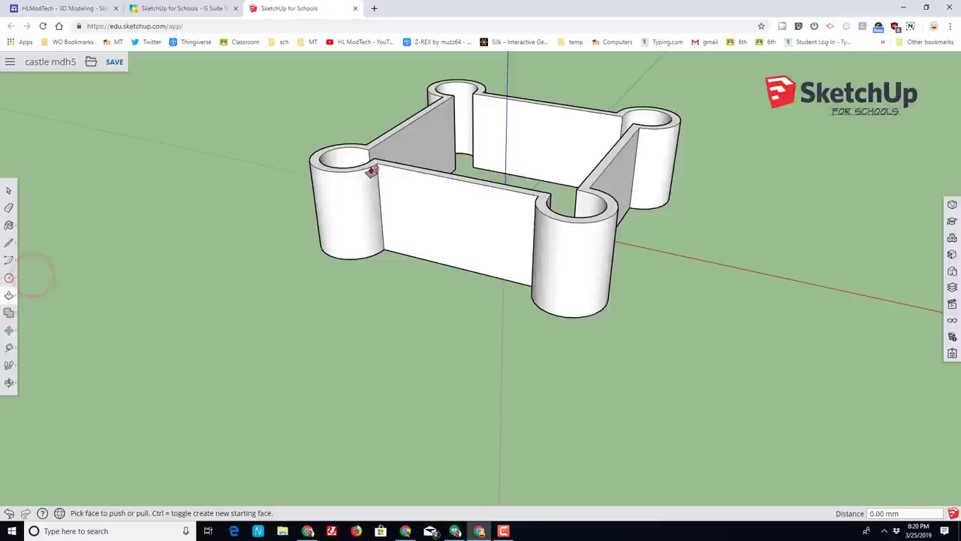
drag(372, 169, 406, 119)
key(ctrl)
key(Return)
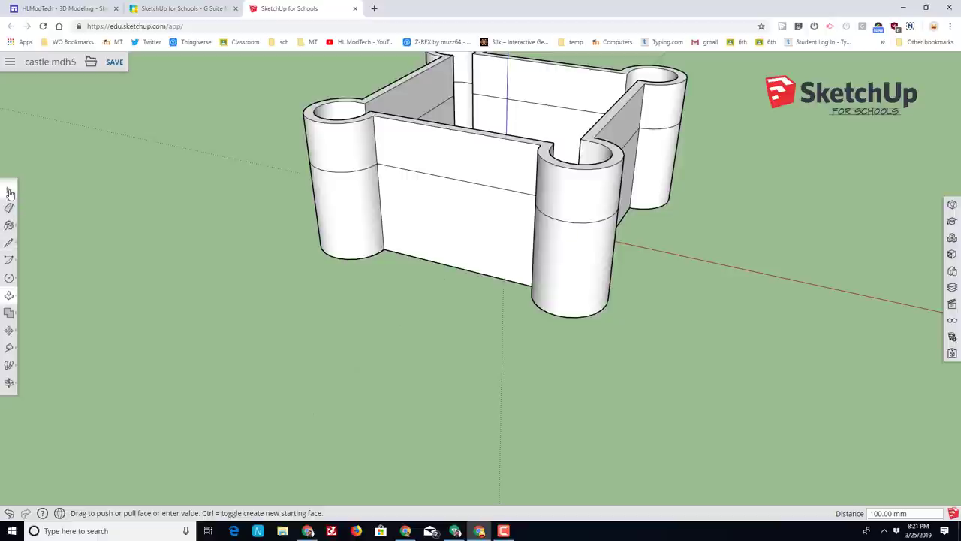
Step: Scale the selected top face outward by 1.4, then back to about 1.19, forming an overhanging rim
click(9, 190)
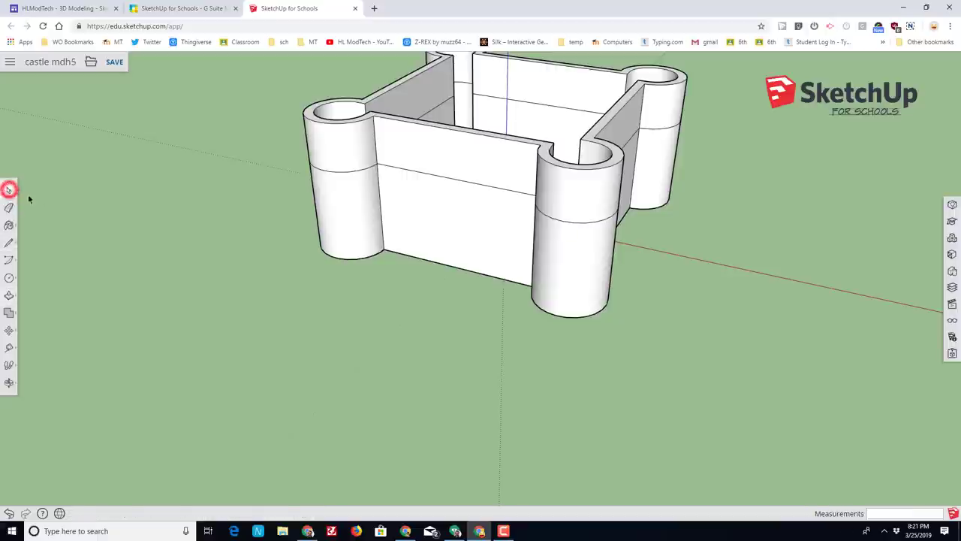
double_click(309, 115)
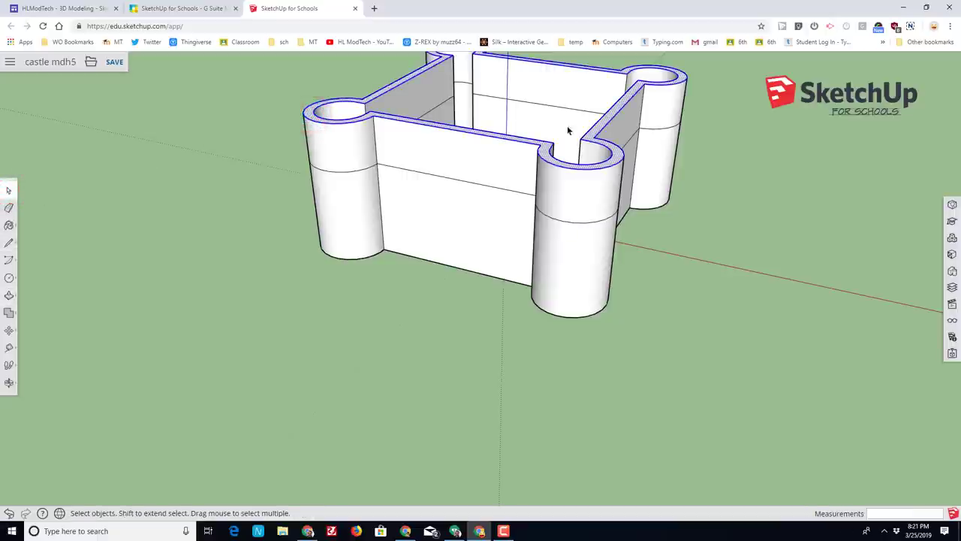
scroll(509, 164, down, 2)
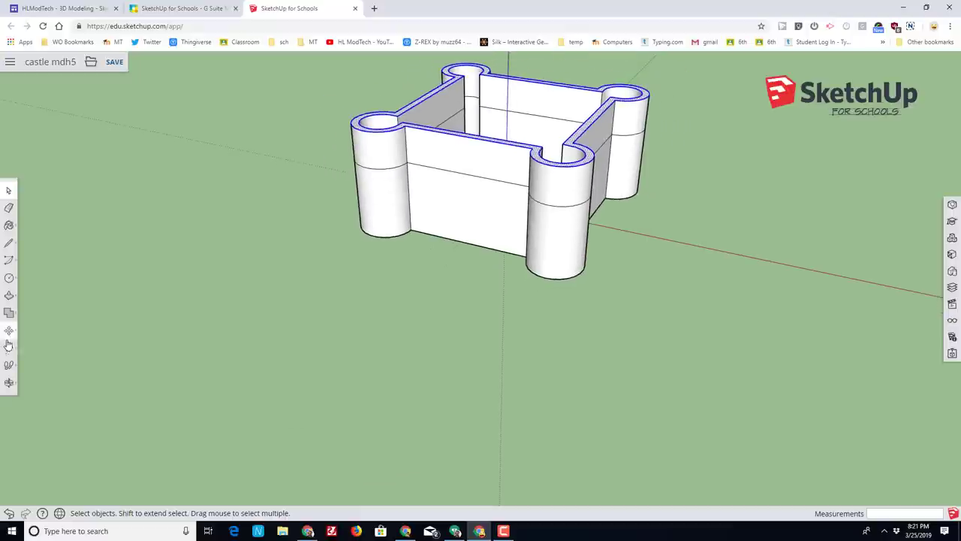
click(9, 333)
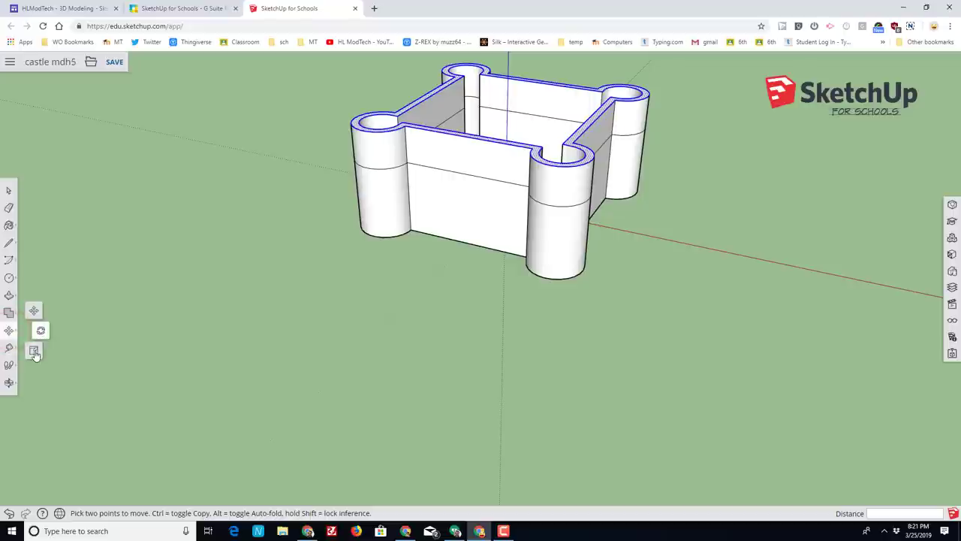
click(34, 351)
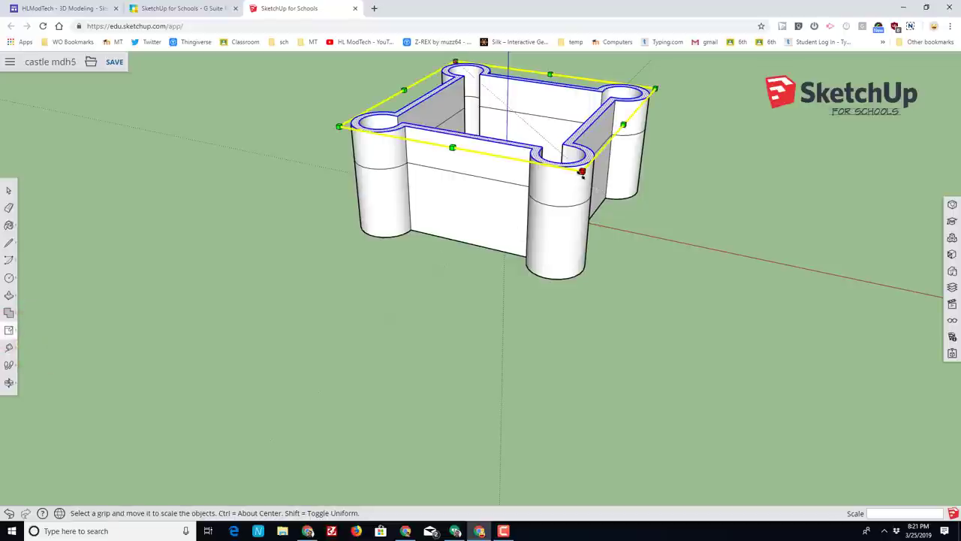
drag(581, 172, 599, 226)
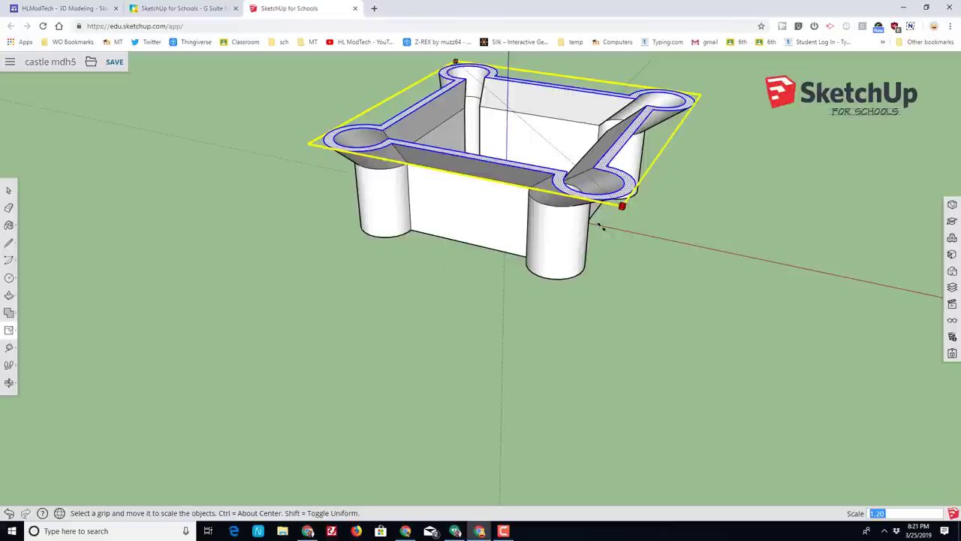
text(1.4)
key(Return)
drag(605, 234, 585, 213)
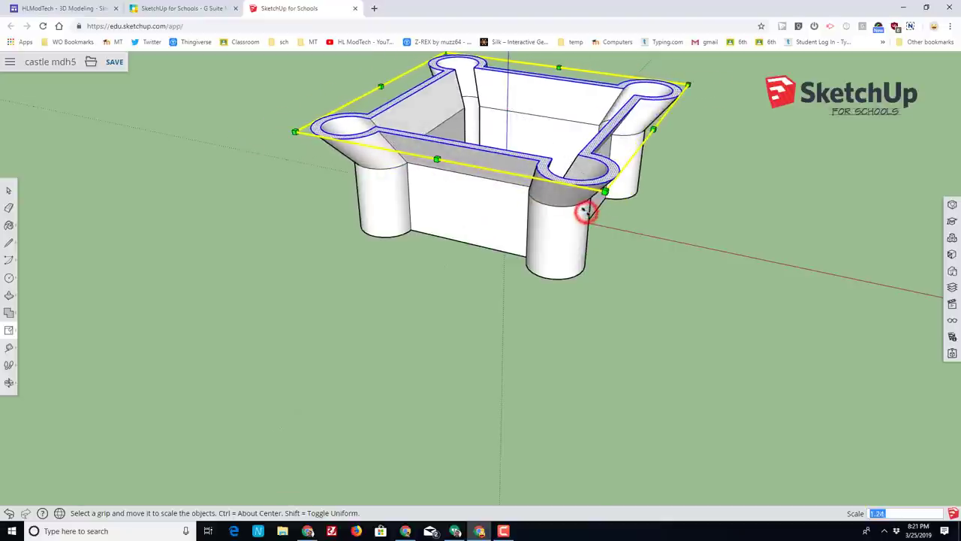
click(9, 379)
drag(247, 290, 312, 139)
Step: Save the castle and draw a centred door rectangle on the front wall
click(116, 65)
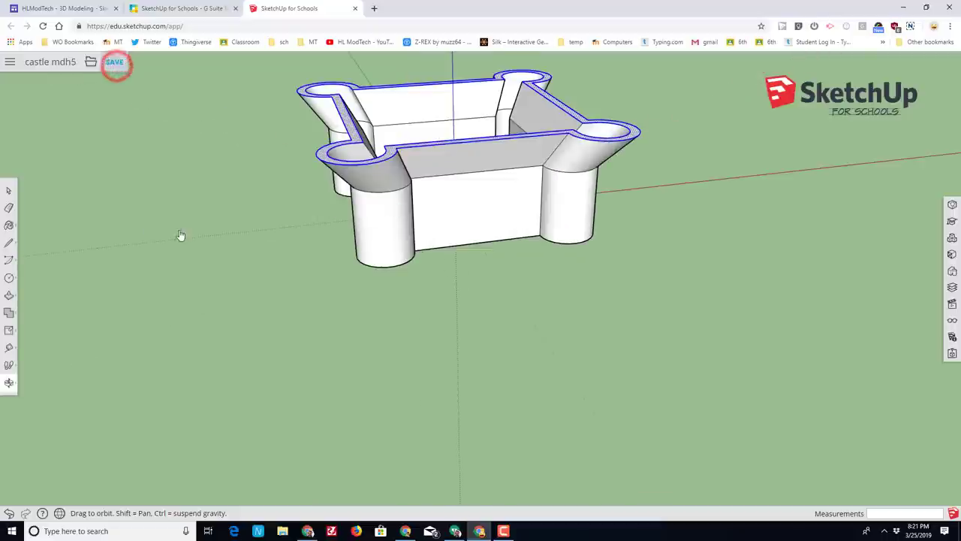
click(10, 278)
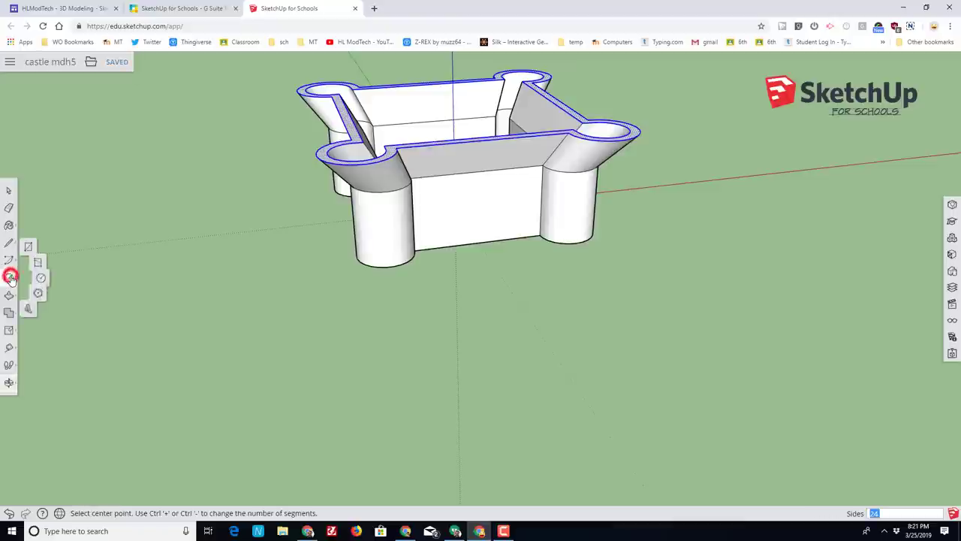
click(33, 239)
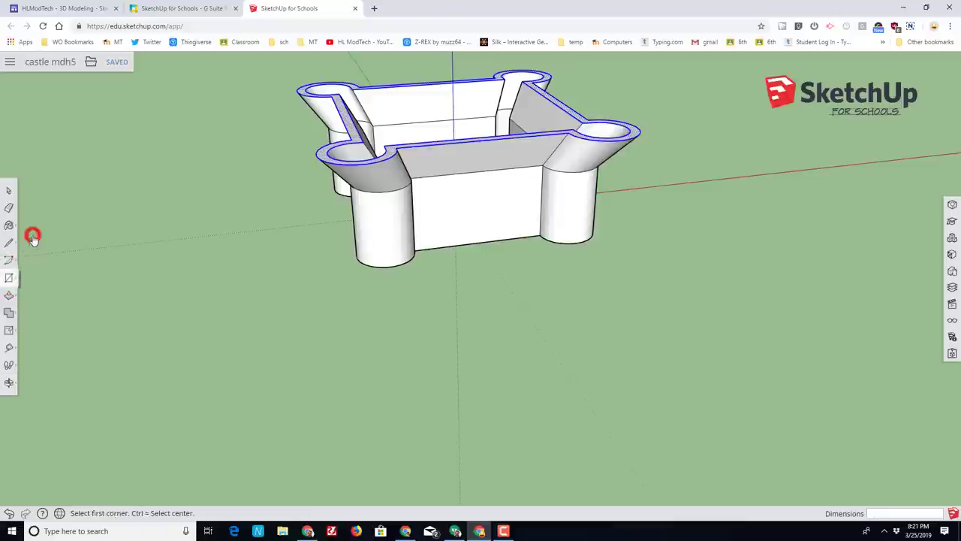
click(478, 242)
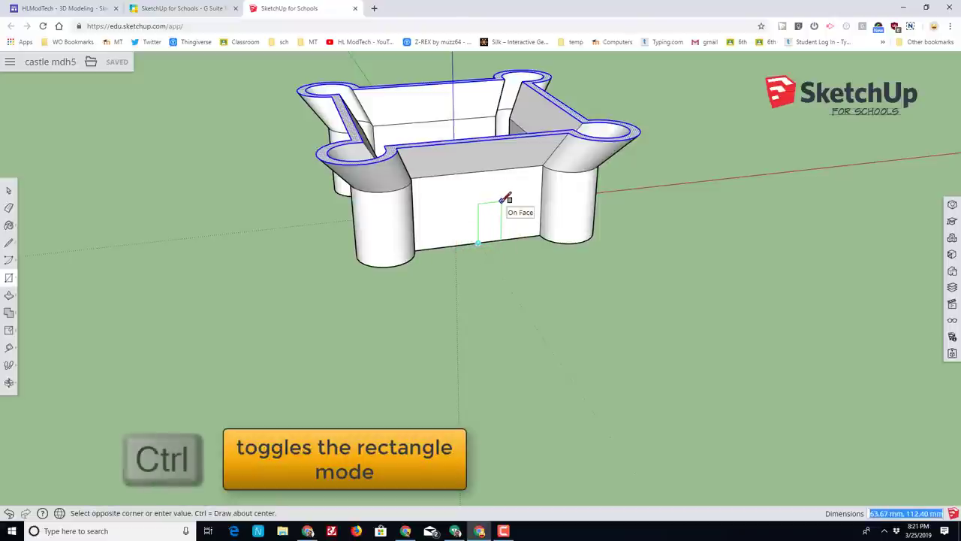
key(ctrl)
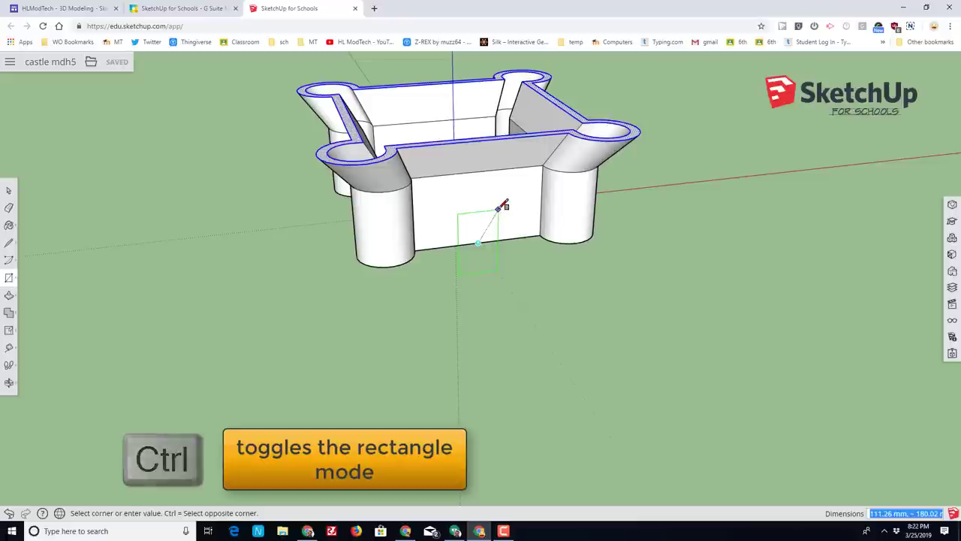
click(499, 205)
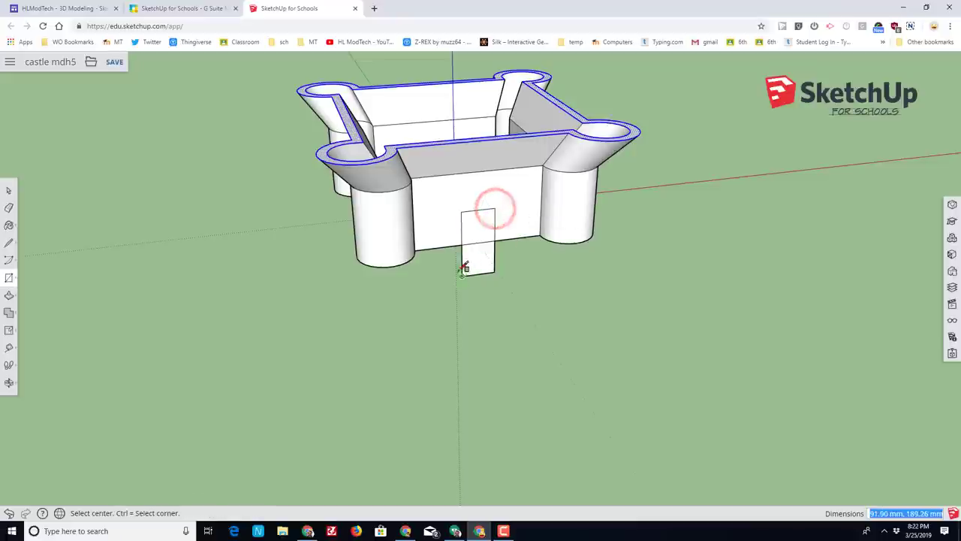
Step: Select the lower part of the door outline below the wall
click(8, 190)
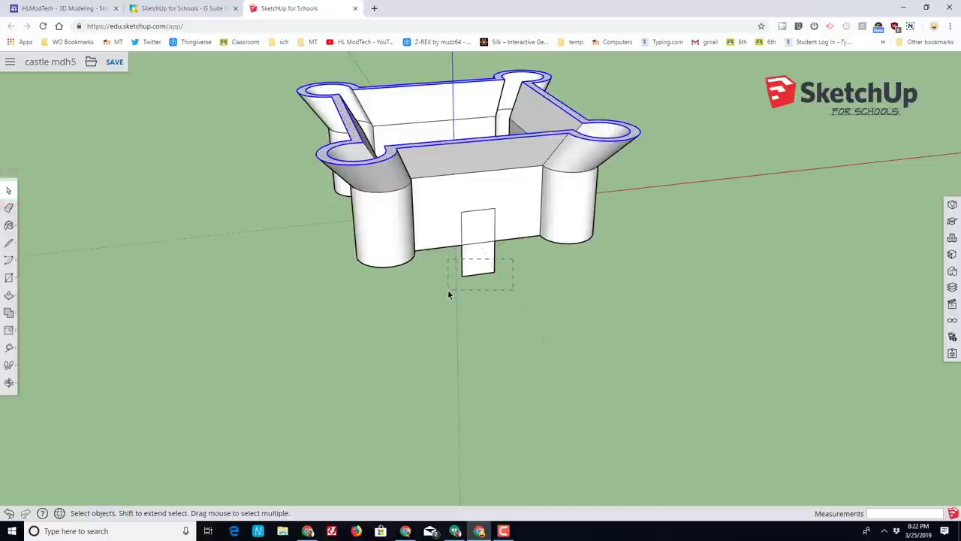
mouse_move(447, 289)
mouse_down()
mouse_move(466, 268)
mouse_move(511, 275)
mouse_move(462, 278)
mouse_up()
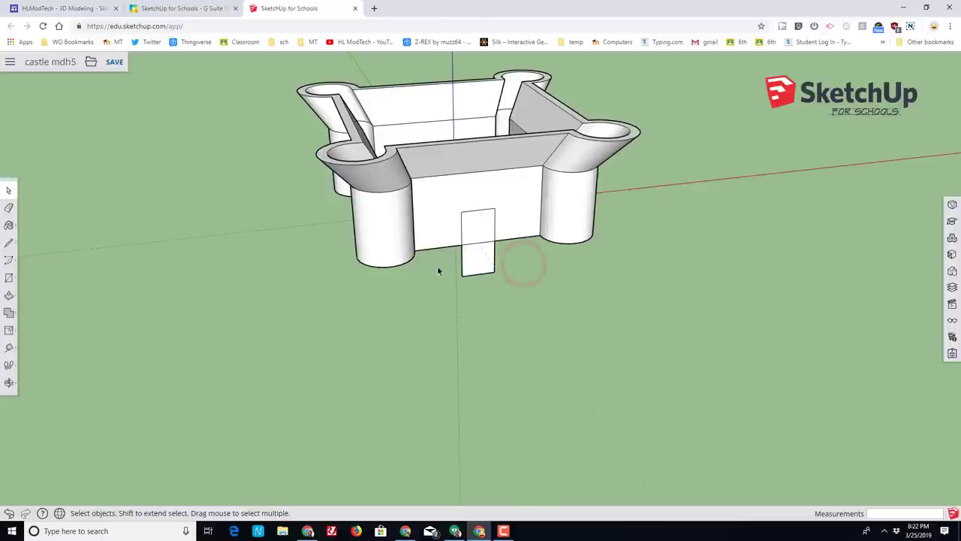
drag(514, 287, 457, 297)
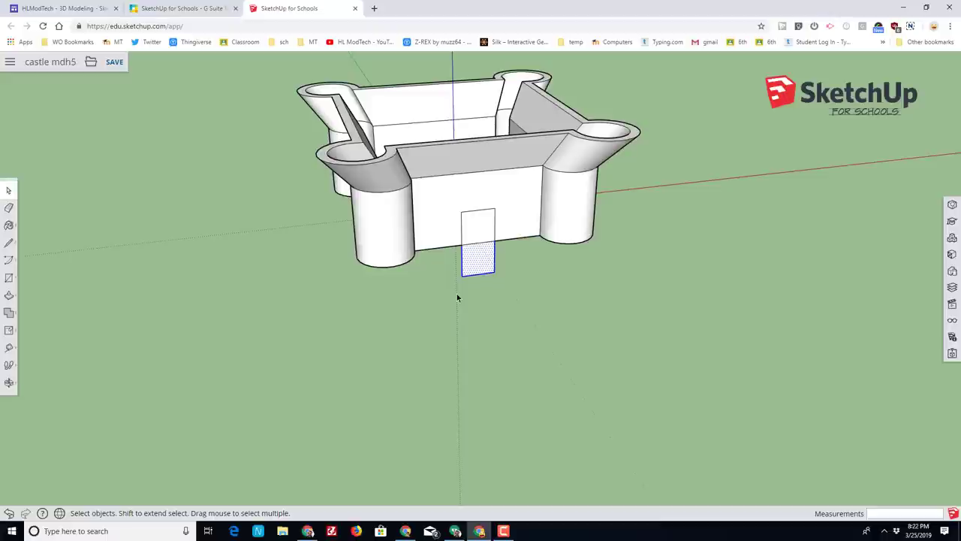
Step: Delete the stray door piece, add a half-circle arc between the door's top corners, and erase the chord
key(Delete)
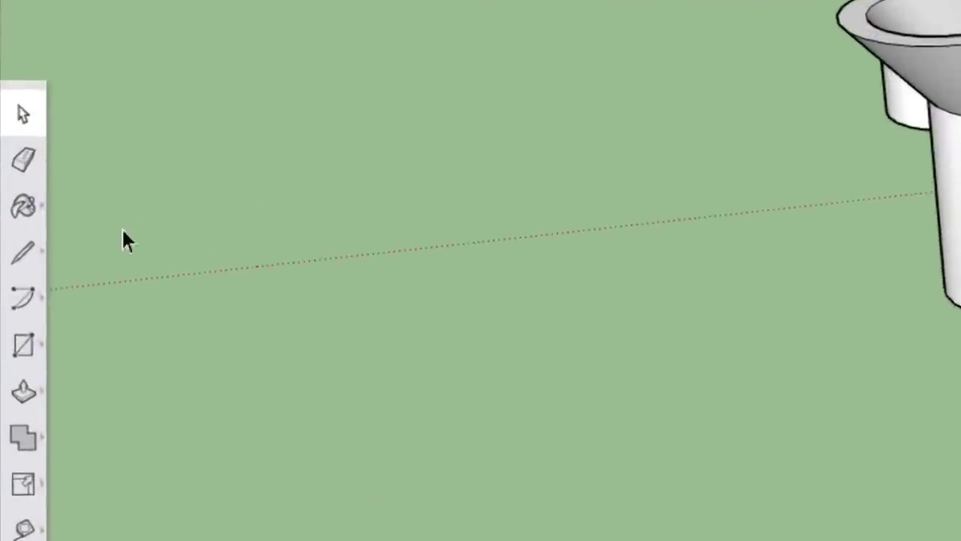
click(25, 295)
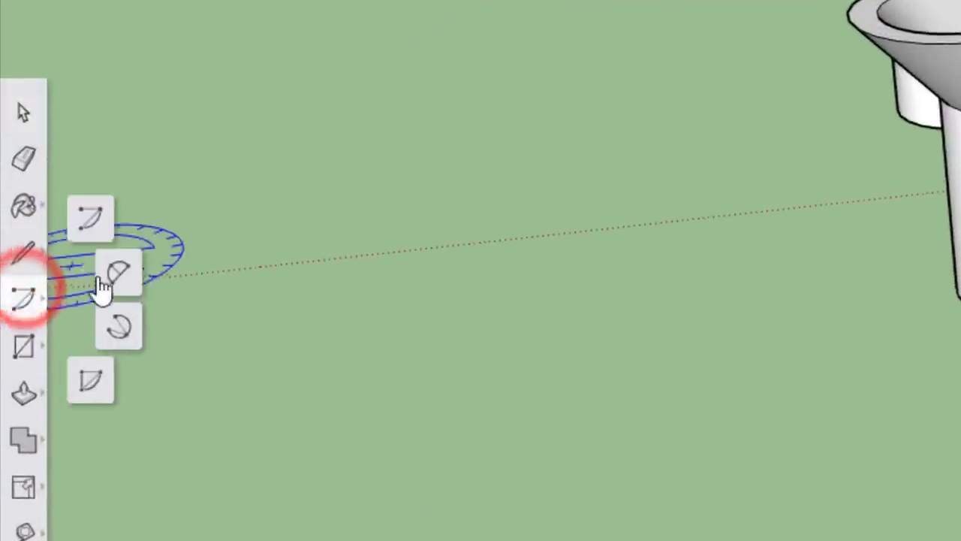
click(118, 274)
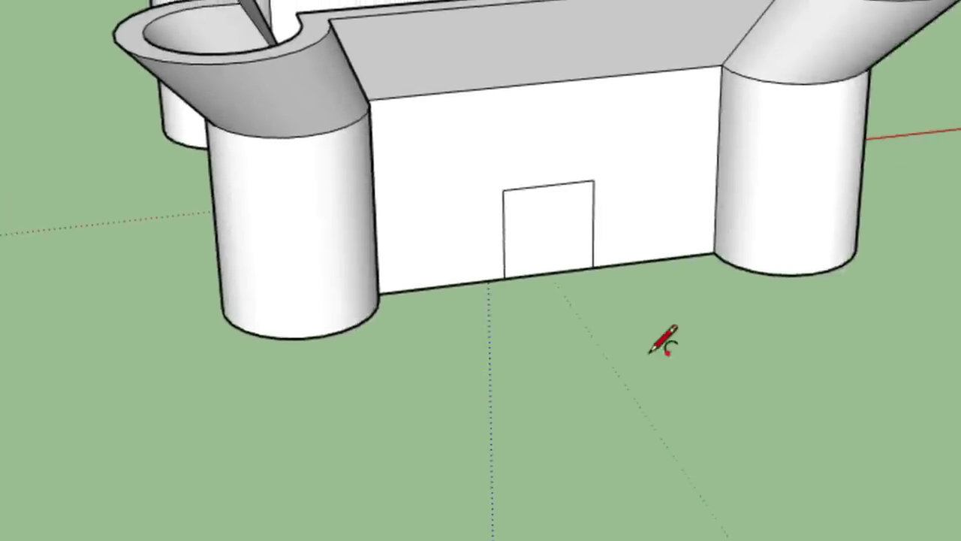
click(501, 189)
click(591, 180)
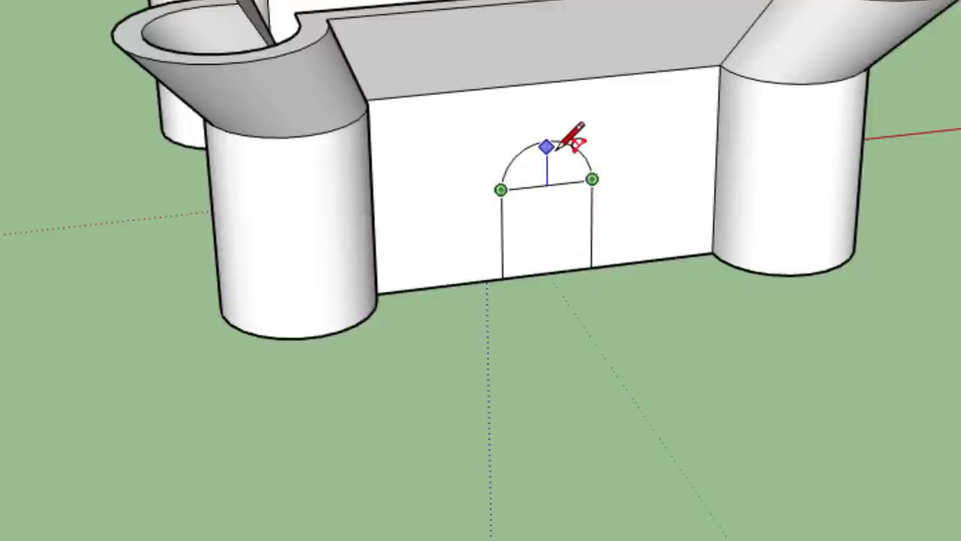
click(564, 144)
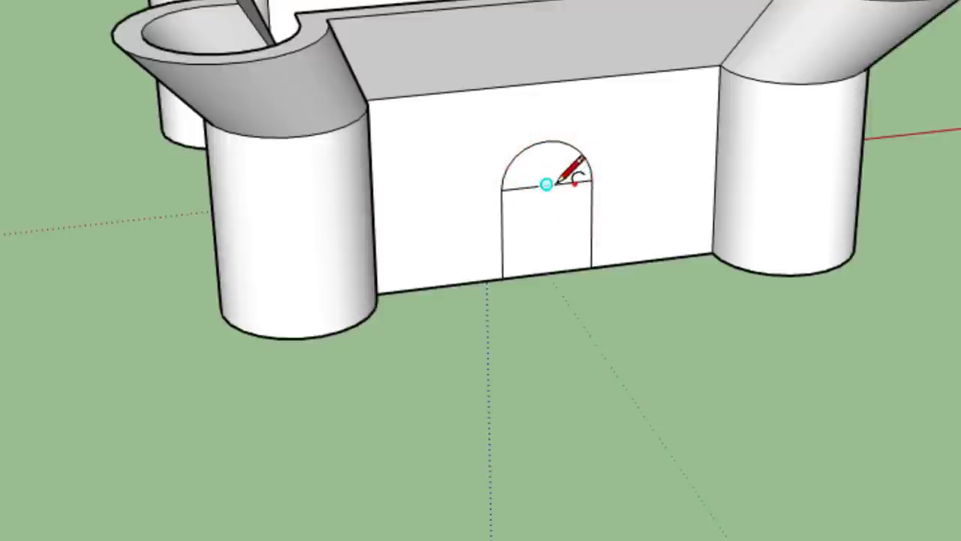
click(9, 208)
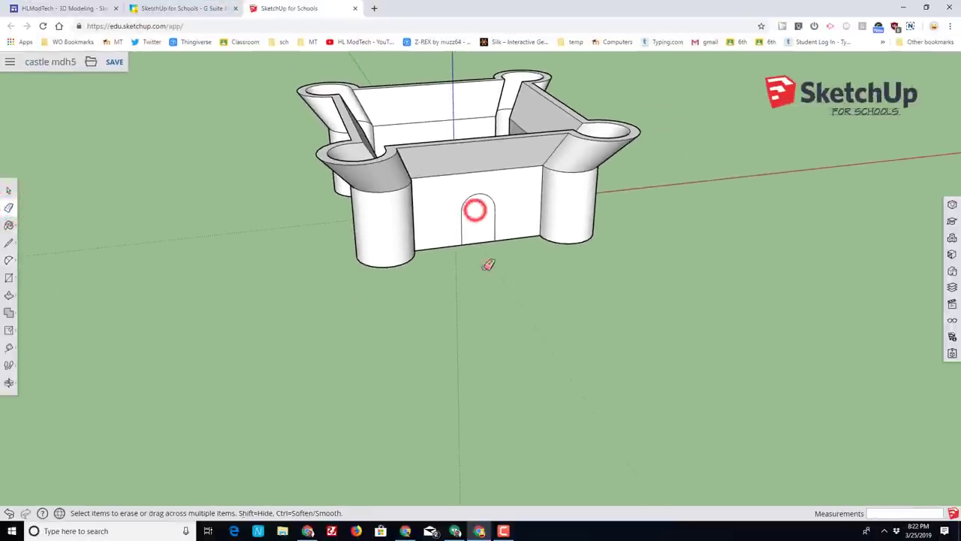
click(476, 210)
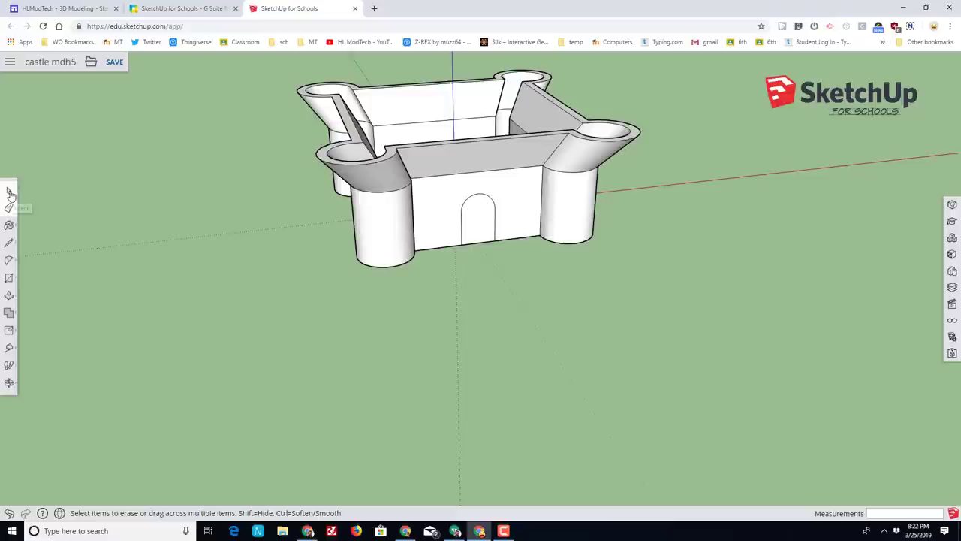
Step: From underneath, push the arched door face through to the wall's far side, then orbit back above
click(9, 382)
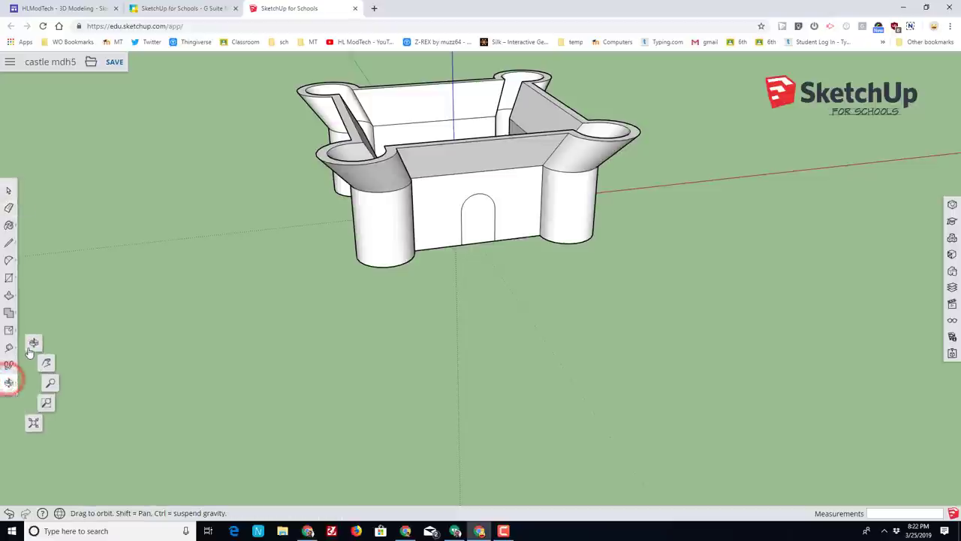
click(30, 347)
drag(397, 363, 476, 244)
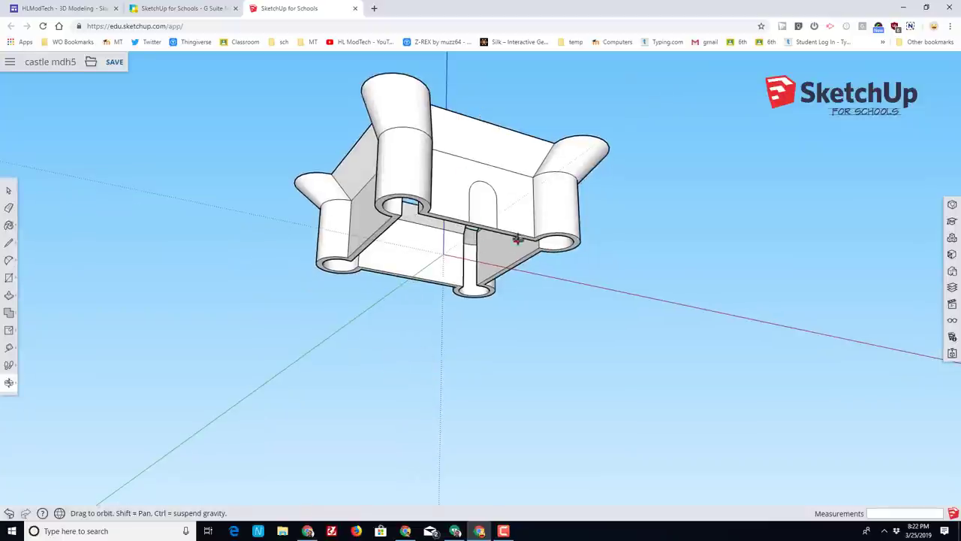
click(9, 296)
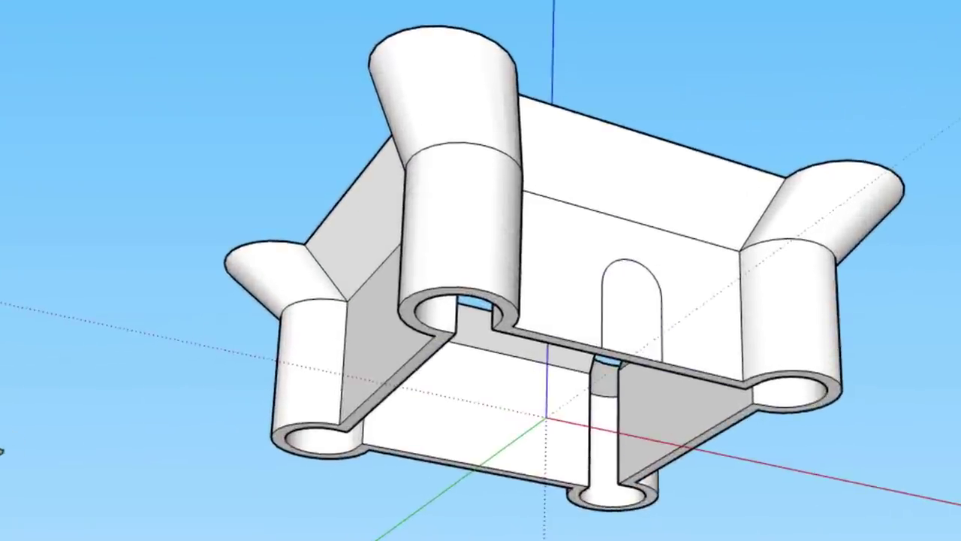
click(630, 325)
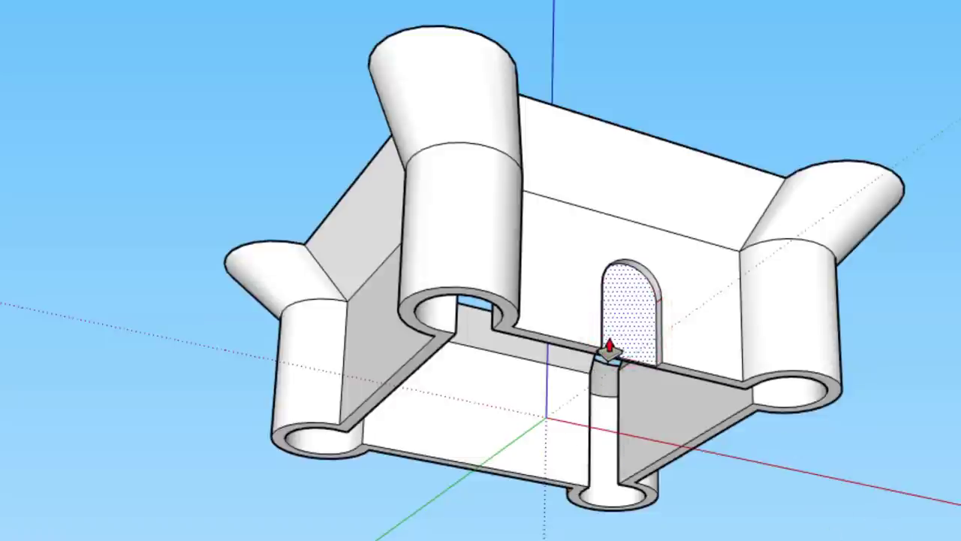
drag(609, 339, 744, 399)
click(743, 399)
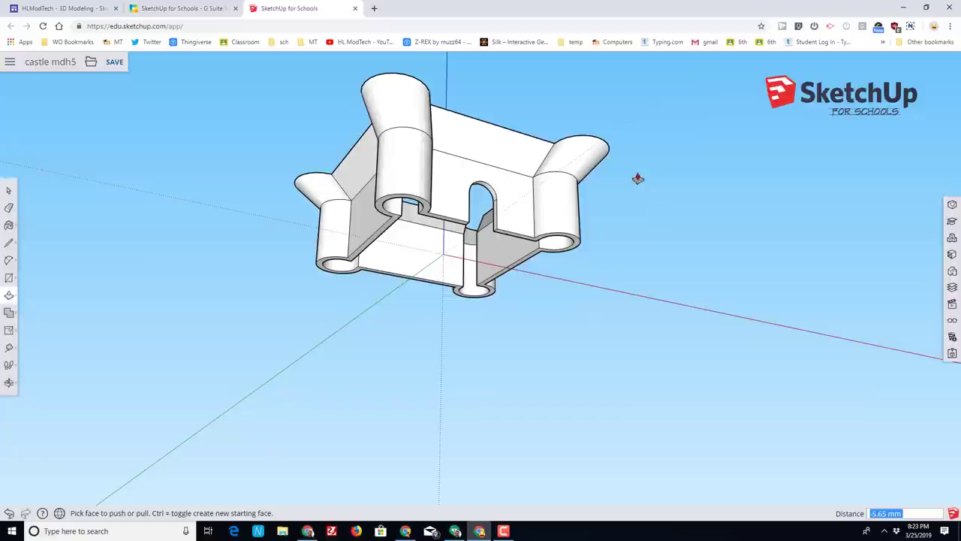
click(7, 381)
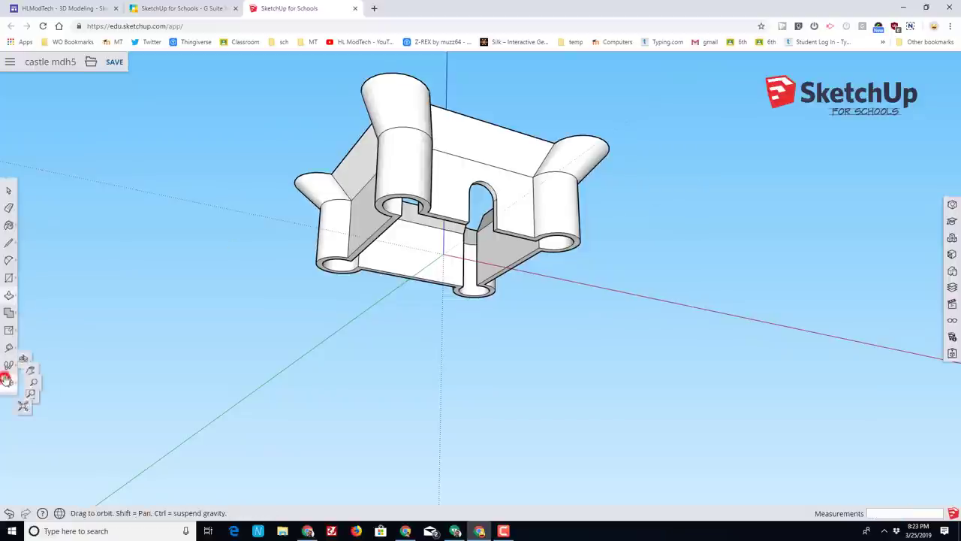
click(43, 348)
drag(549, 320, 388, 469)
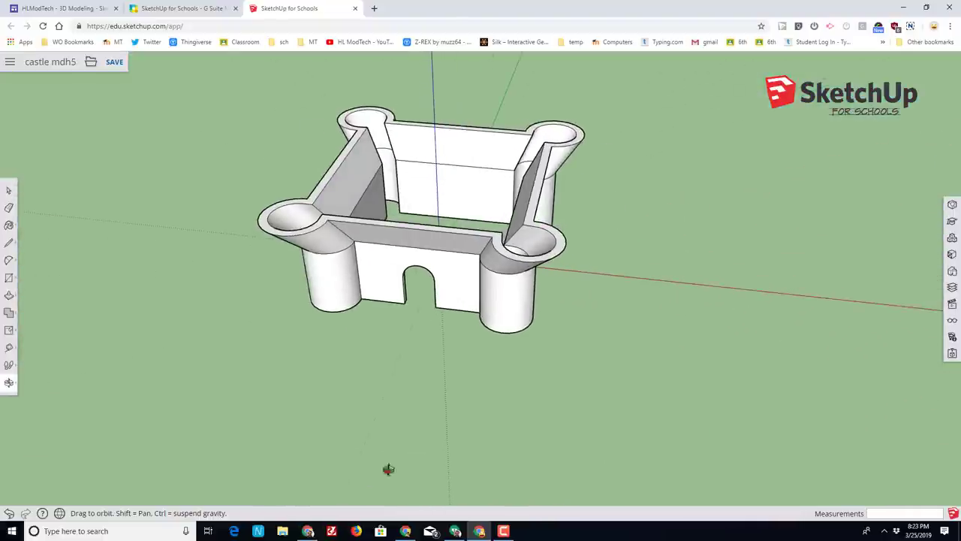
Step: Save the castle, draw a small rectangle on the wall top beside the right tower, and select it
click(106, 66)
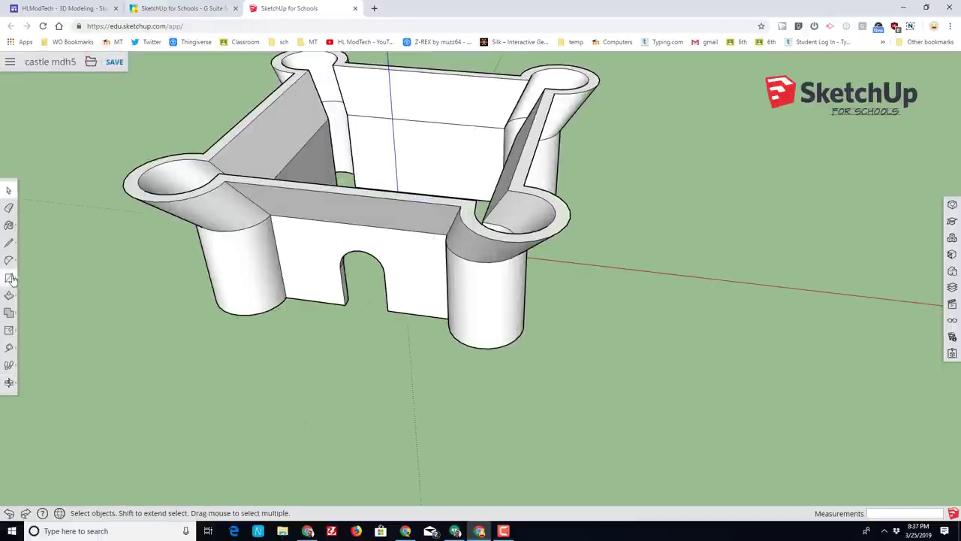
click(9, 277)
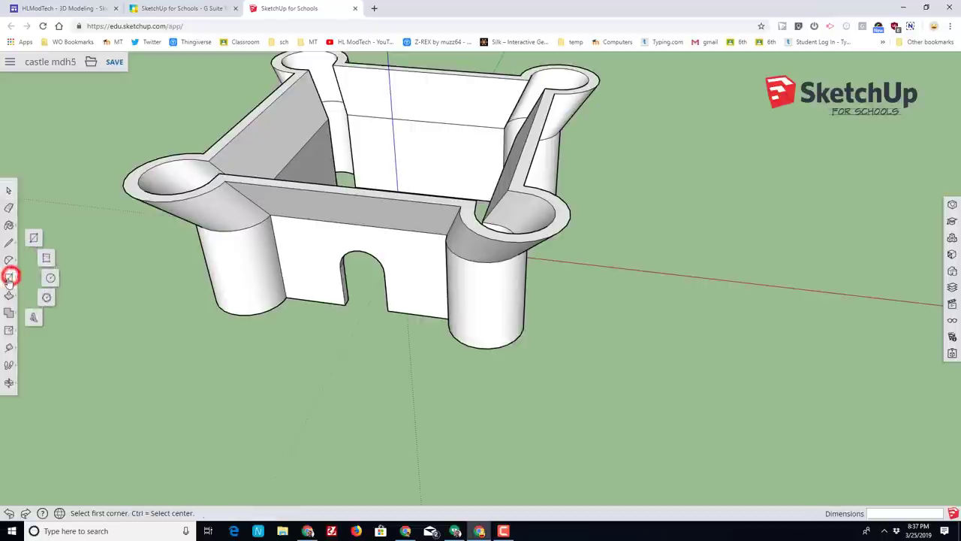
click(36, 237)
scroll(531, 150, up, 4)
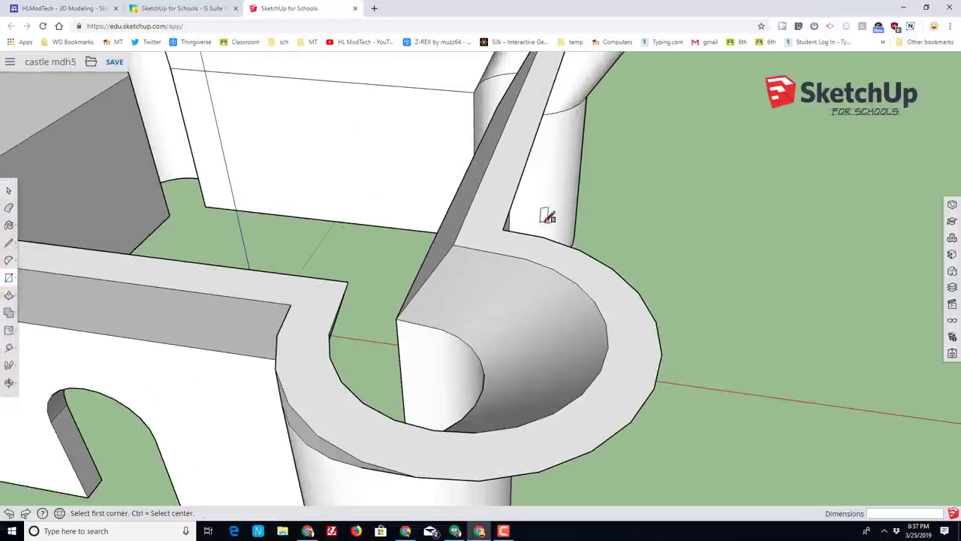
click(509, 213)
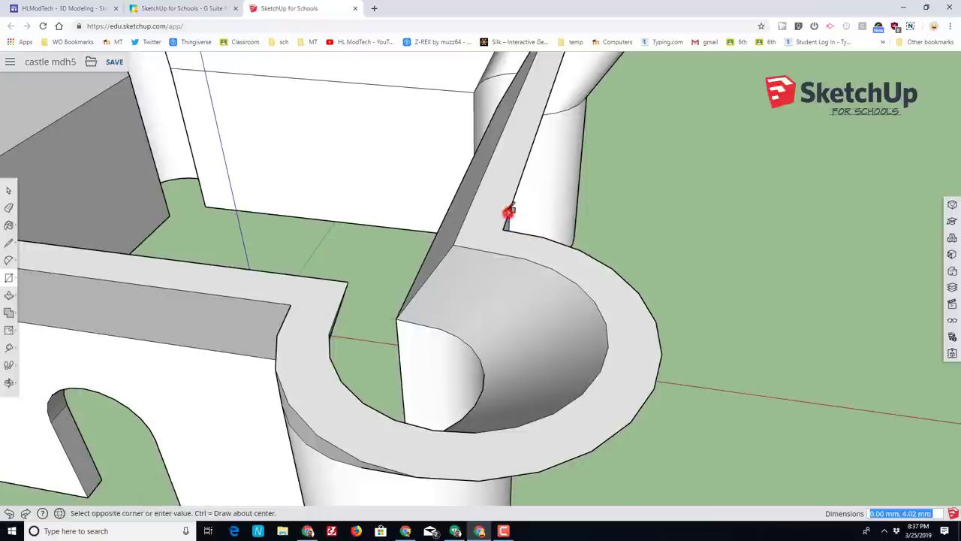
click(503, 167)
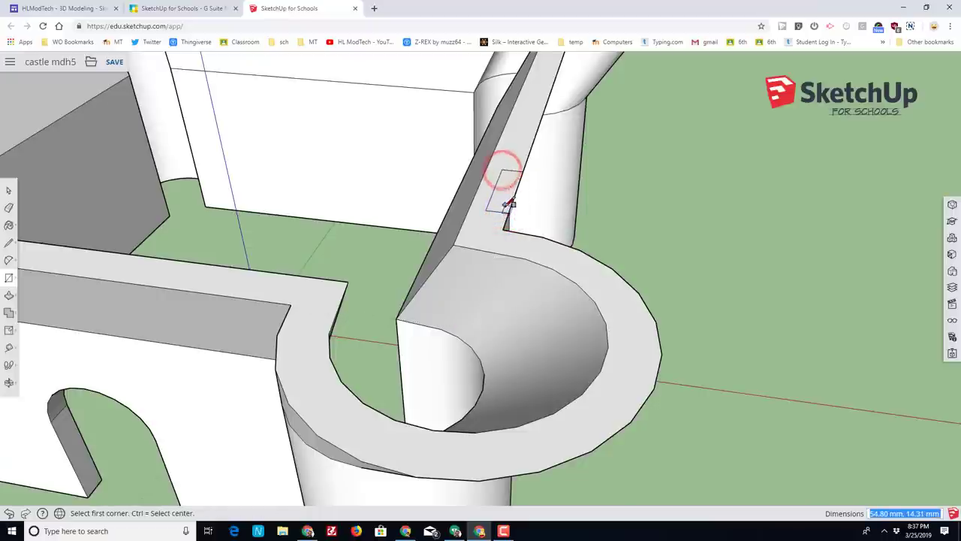
scroll(514, 180, down, 2)
scroll(503, 158, down, 2)
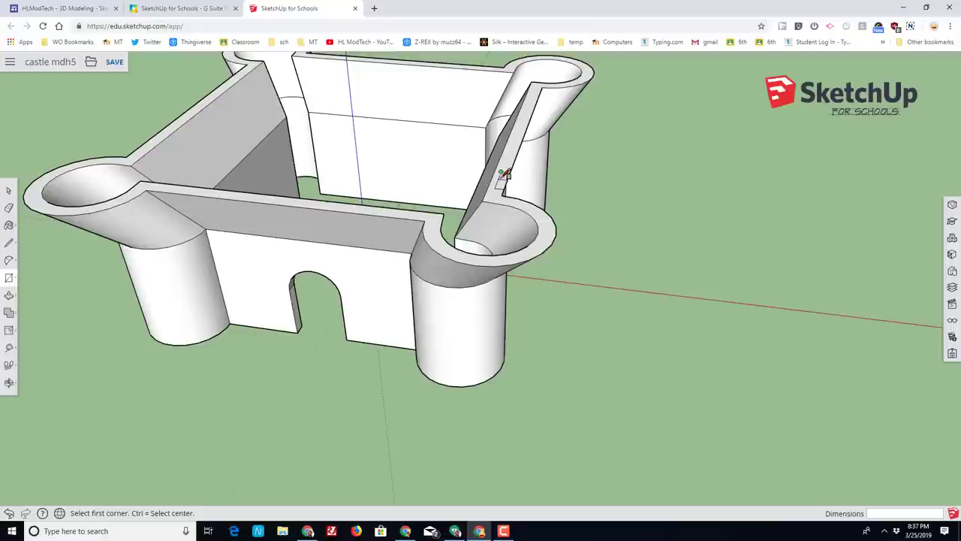
click(9, 191)
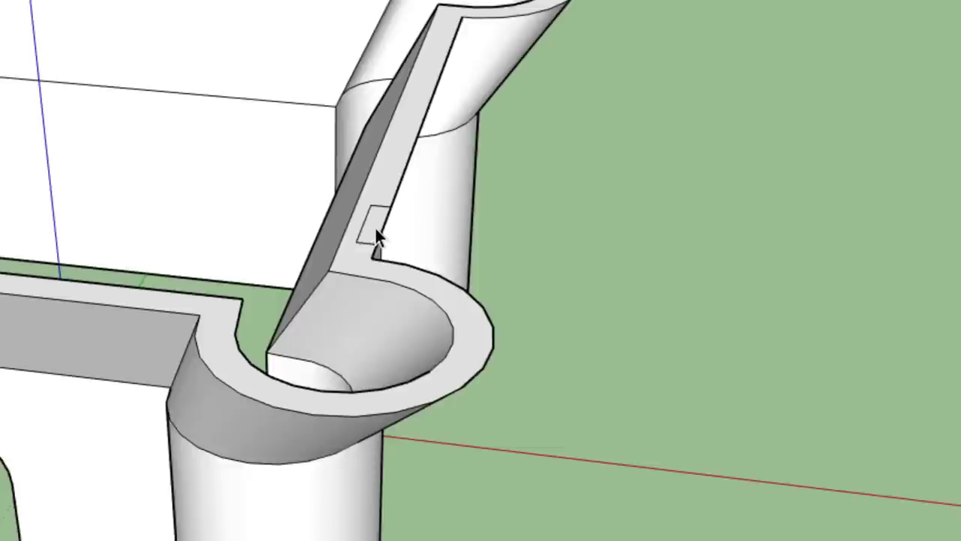
click(375, 228)
Step: Make the small rectangle a component with the definition name 'bm'
right_click(373, 225)
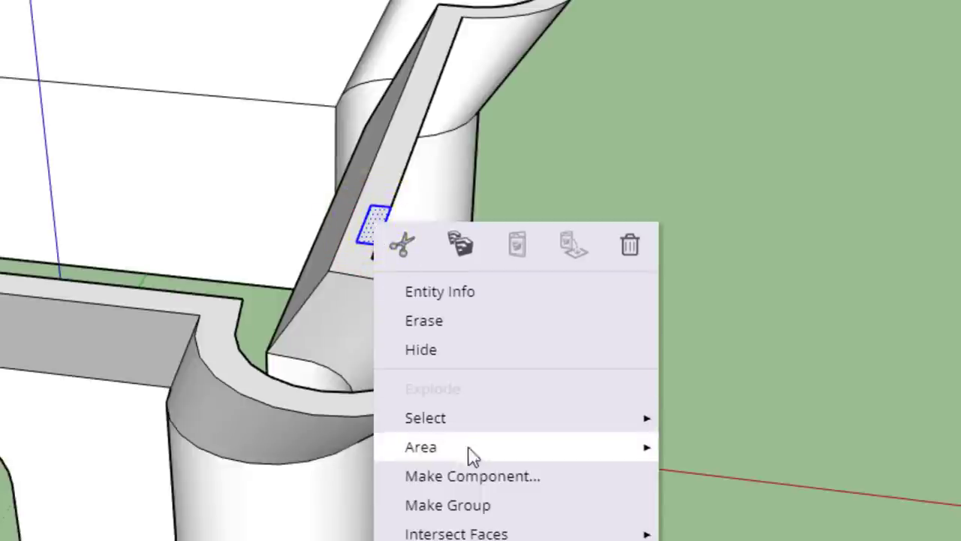
click(473, 476)
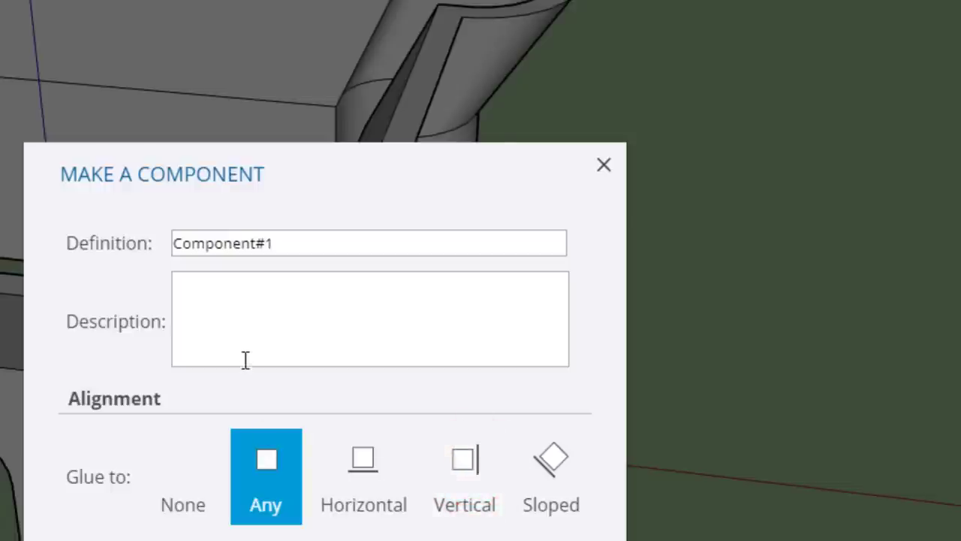
double_click(301, 243)
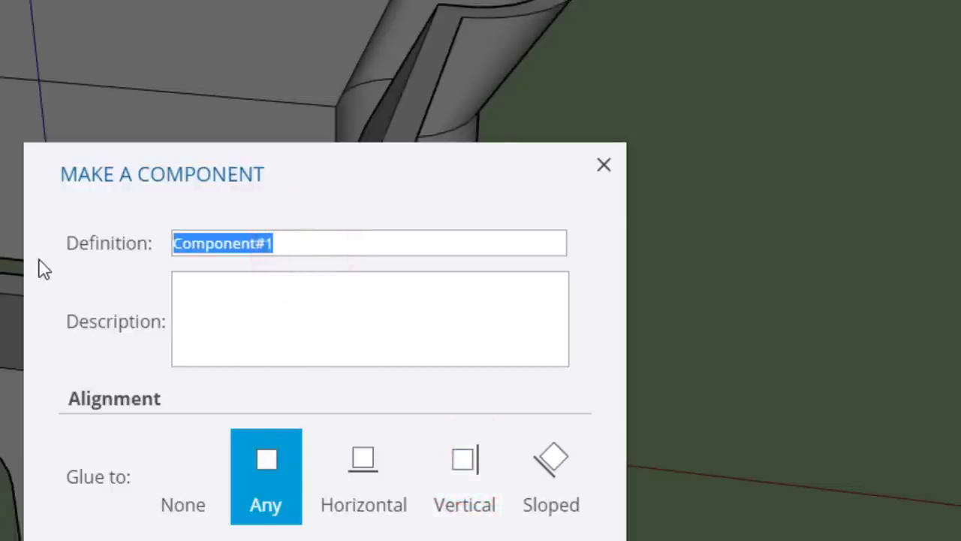
text(bm)
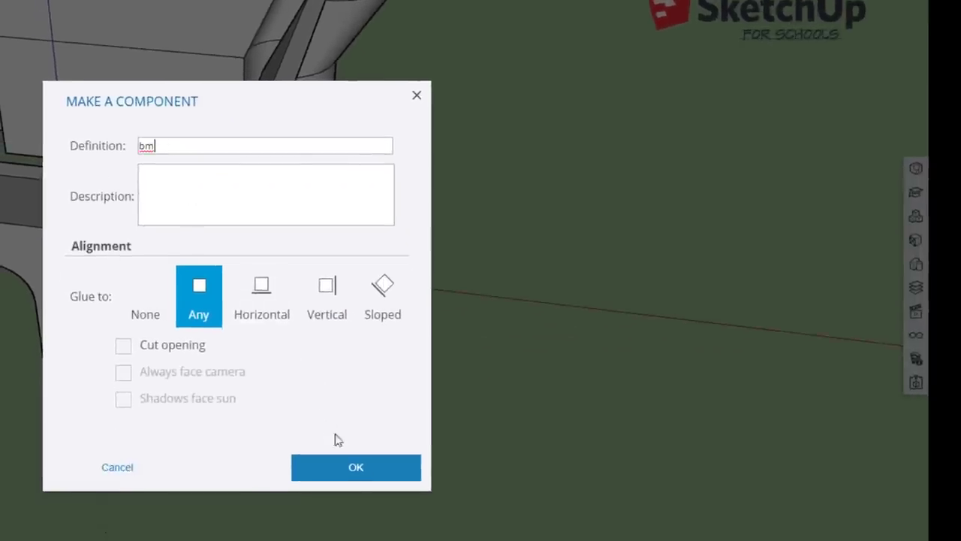
click(359, 473)
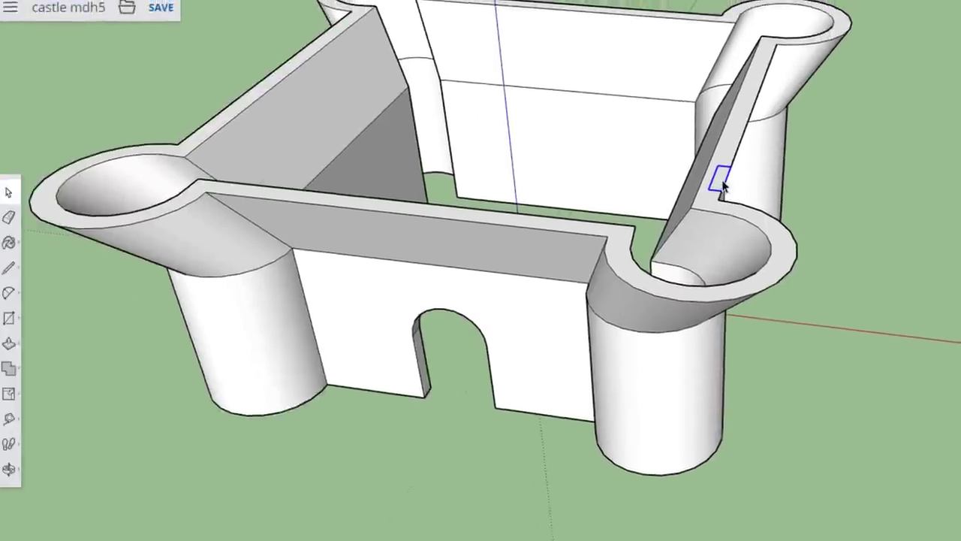
click(722, 186)
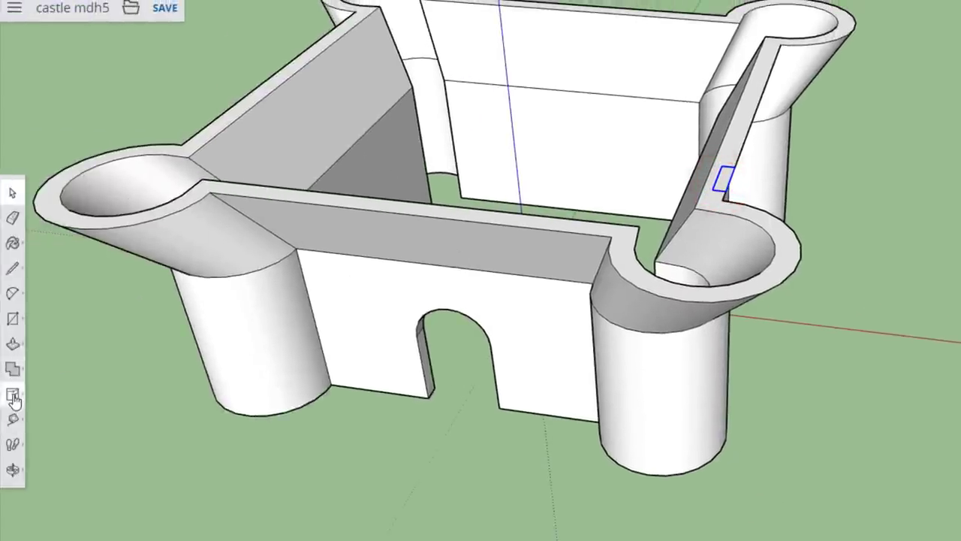
Step: Ctrl-copy the bm rectangle to the wall's far end and array it with /5 for equal spacing
click(13, 393)
click(45, 365)
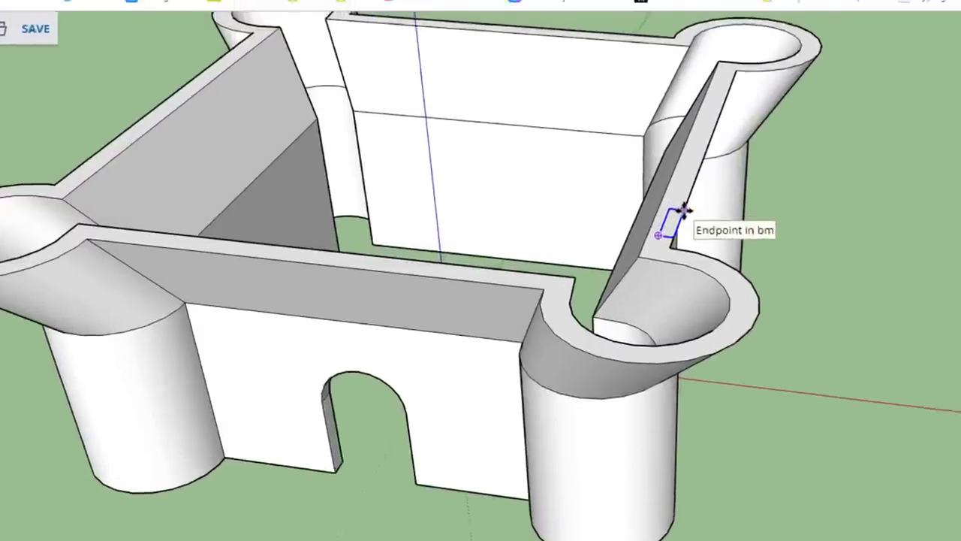
click(734, 169)
key(ctrl)
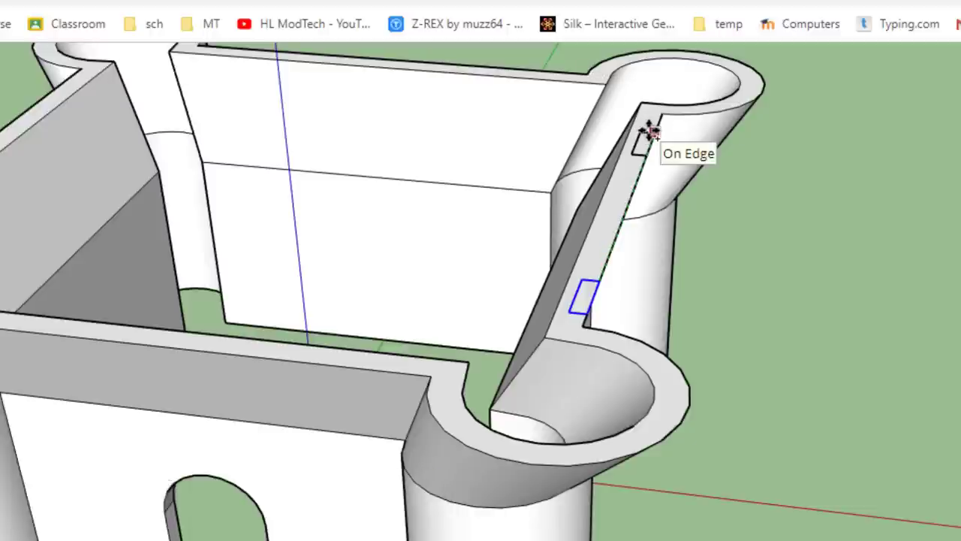
click(647, 130)
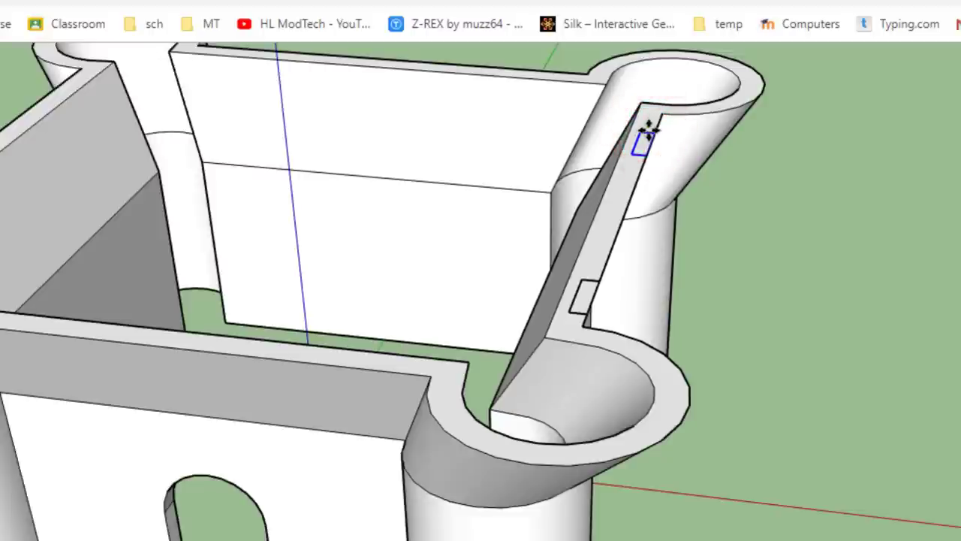
text(/5)
key(Return)
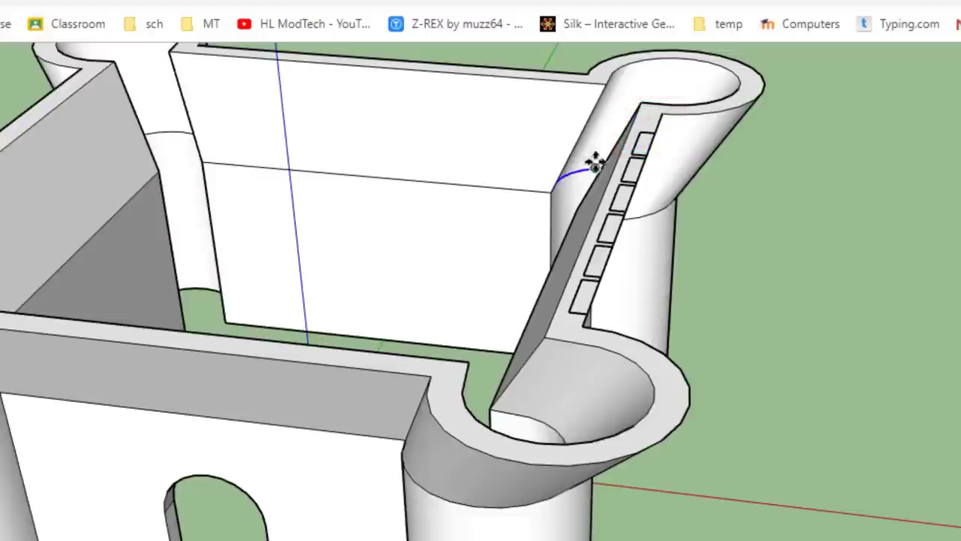
scroll(656, 247, up, 2)
middle_drag(959, 253, 289, 439)
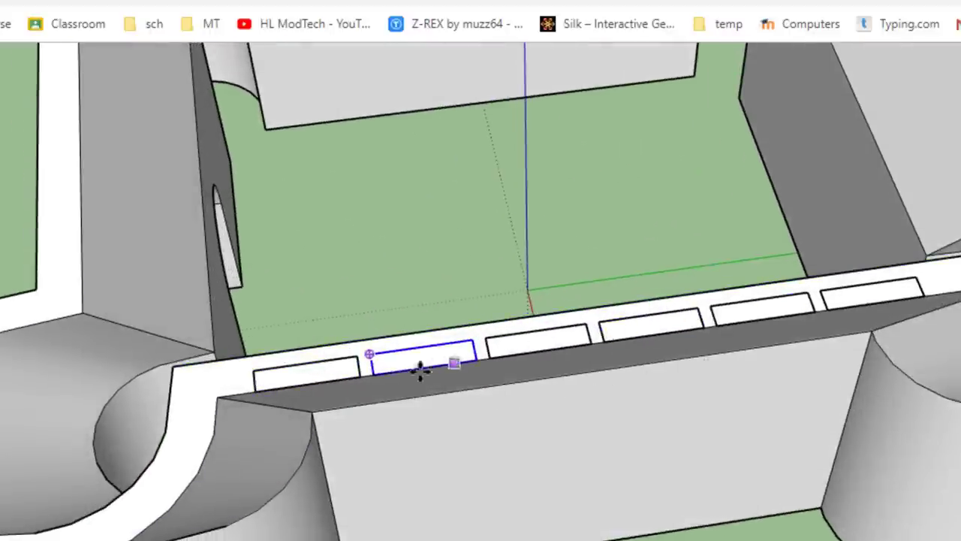
Step: Select the five battlement rectangles along the front ledge
scroll(387, 377, down, 2)
scroll(465, 338, up, 2)
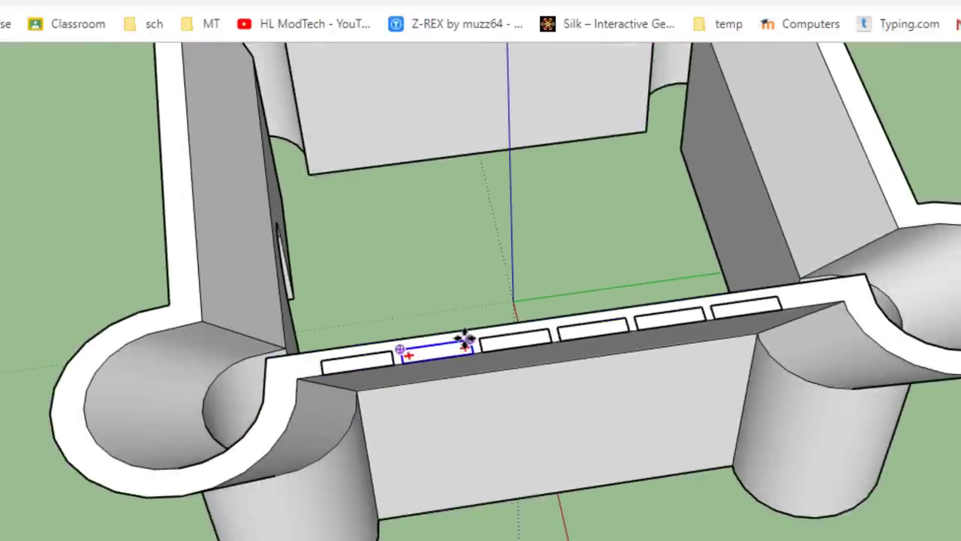
scroll(465, 338, up, 2)
scroll(315, 379, down, 2)
scroll(295, 388, up, 2)
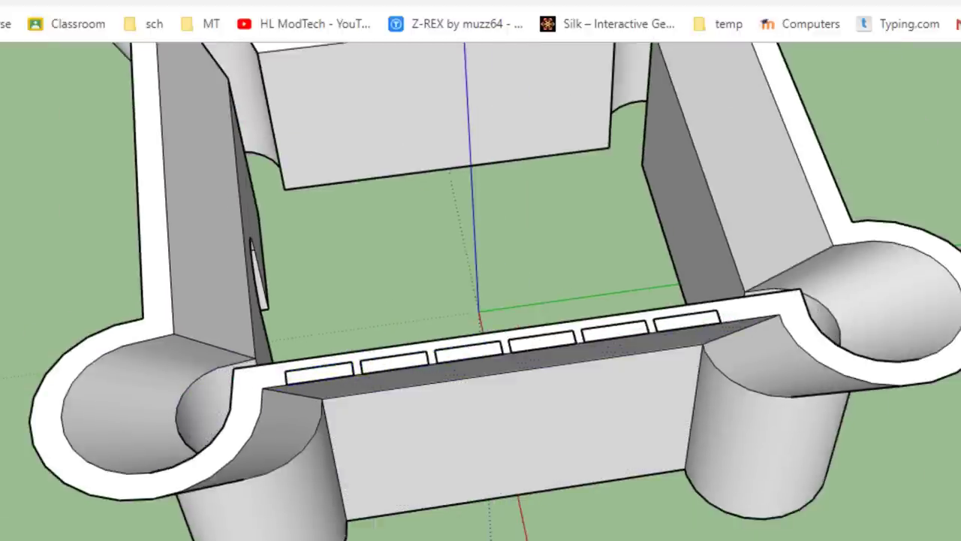
click(308, 369)
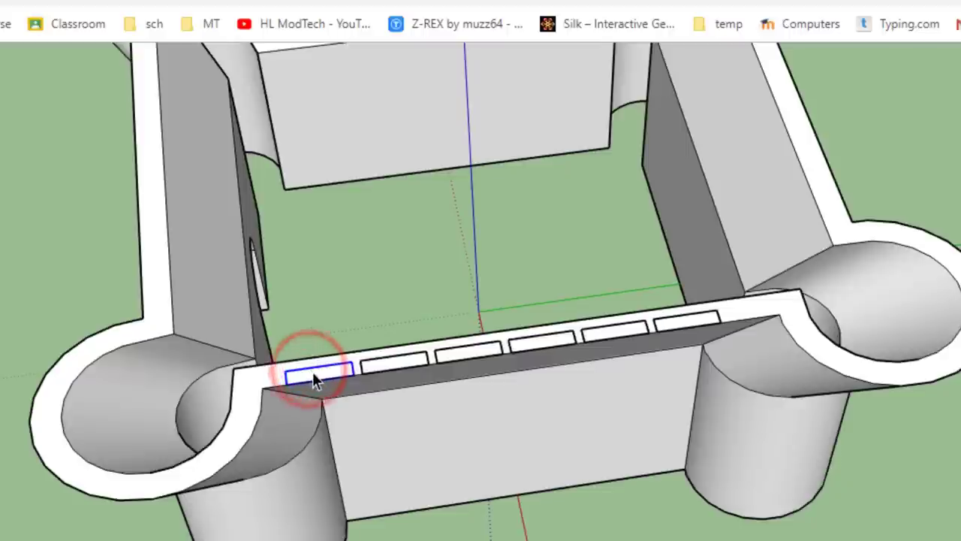
shift+click(468, 345)
shift+click(541, 340)
shift+click(613, 331)
shift+click(700, 319)
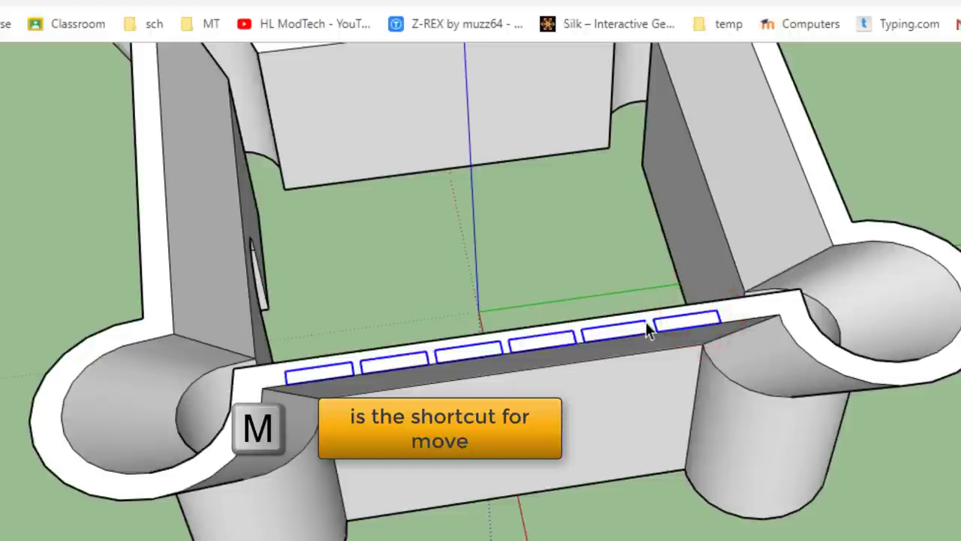
Step: Move the selected rectangle row from the ledge corner to the back wall's top corner
click(285, 370)
middle_drag(285, 370, 254, 255)
scroll(254, 256, down, 1)
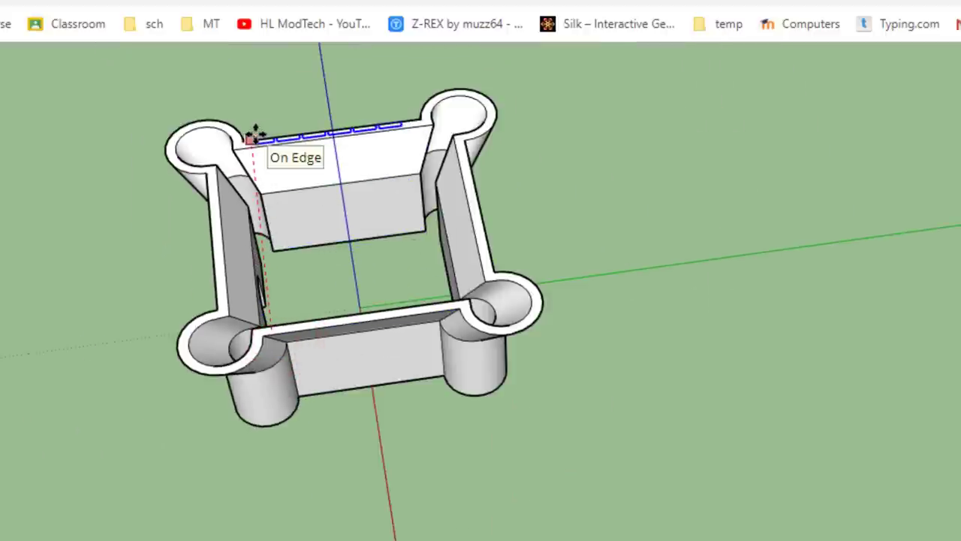
scroll(255, 135, up, 5)
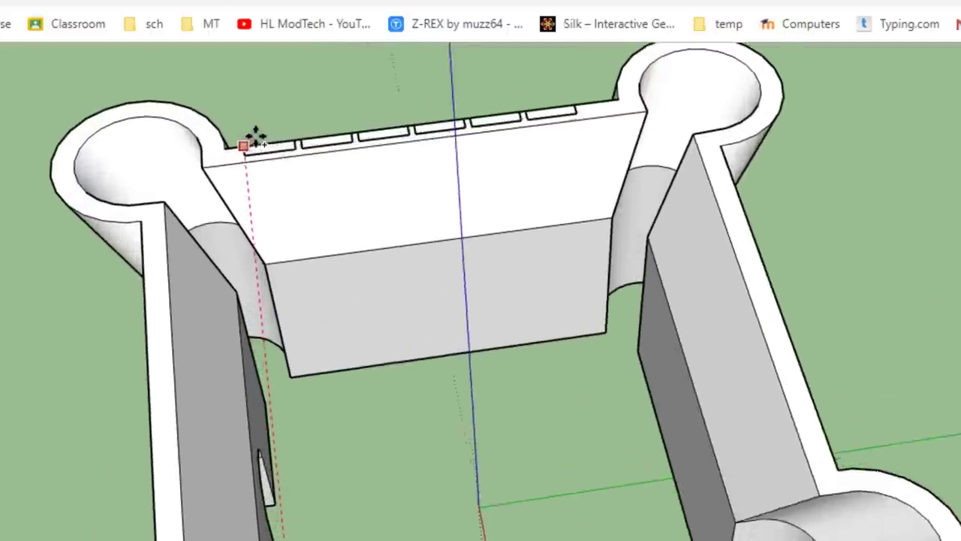
scroll(255, 138, up, 3)
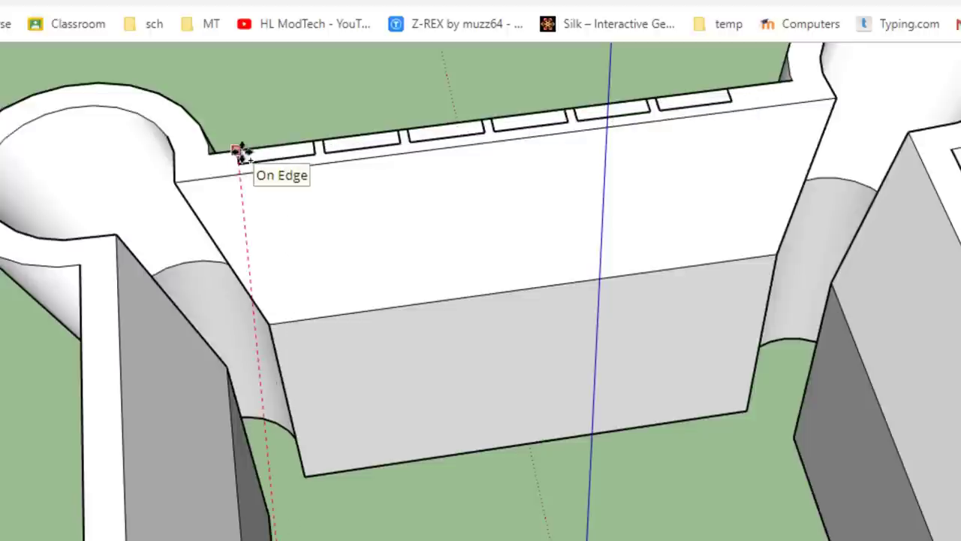
click(238, 150)
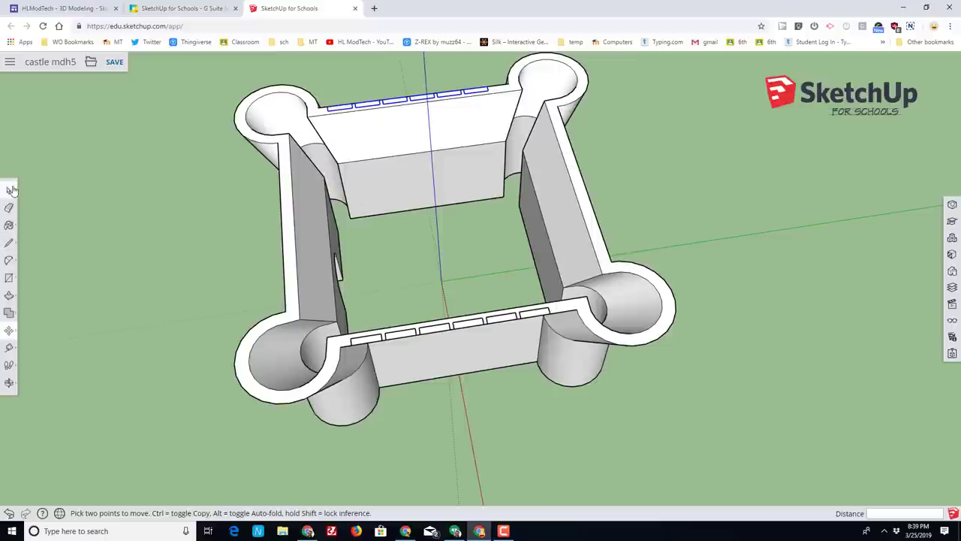
Step: Select the front battlement rectangles
click(9, 190)
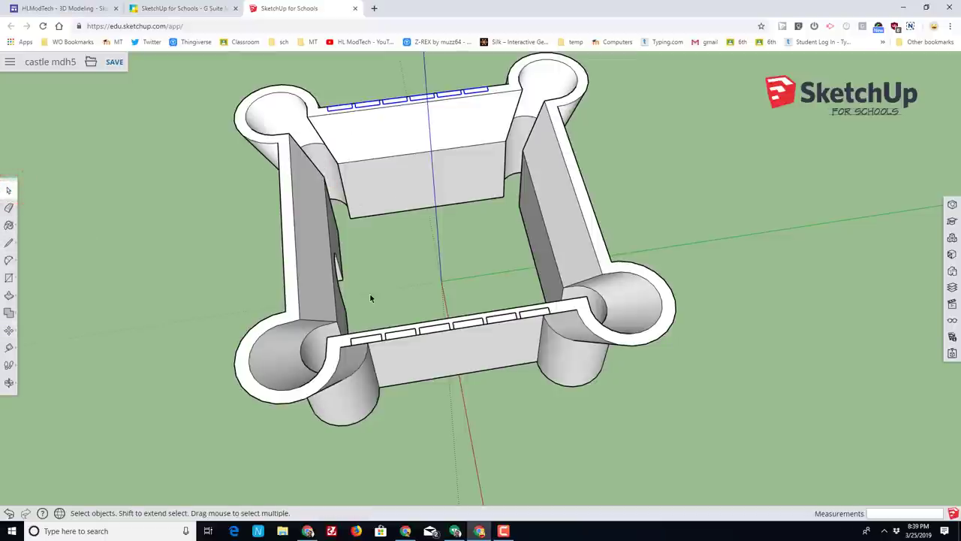
shift+click(360, 338)
shift+click(432, 328)
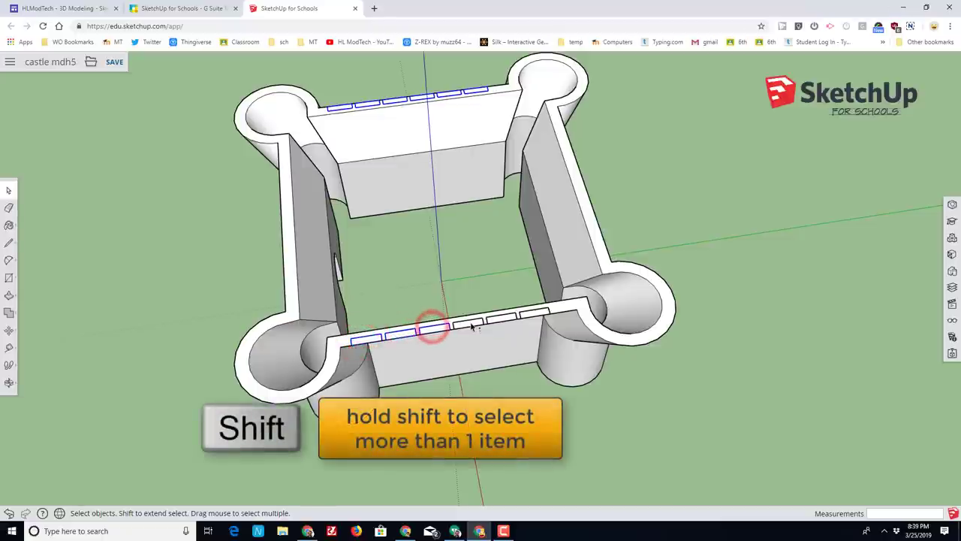
shift+click(506, 317)
shift+click(536, 313)
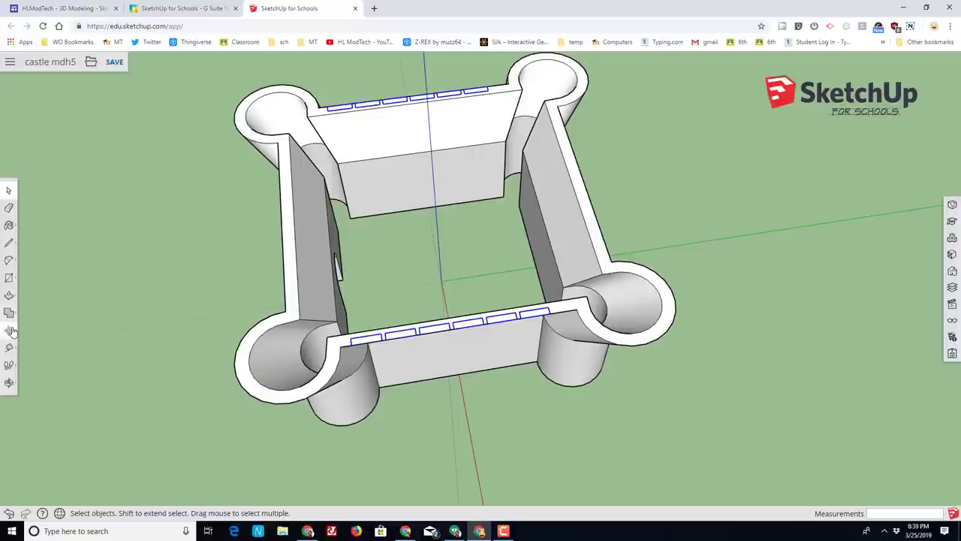
Step: Copy the selected rectangles from their corner point to the left wall's top corner
key(m)
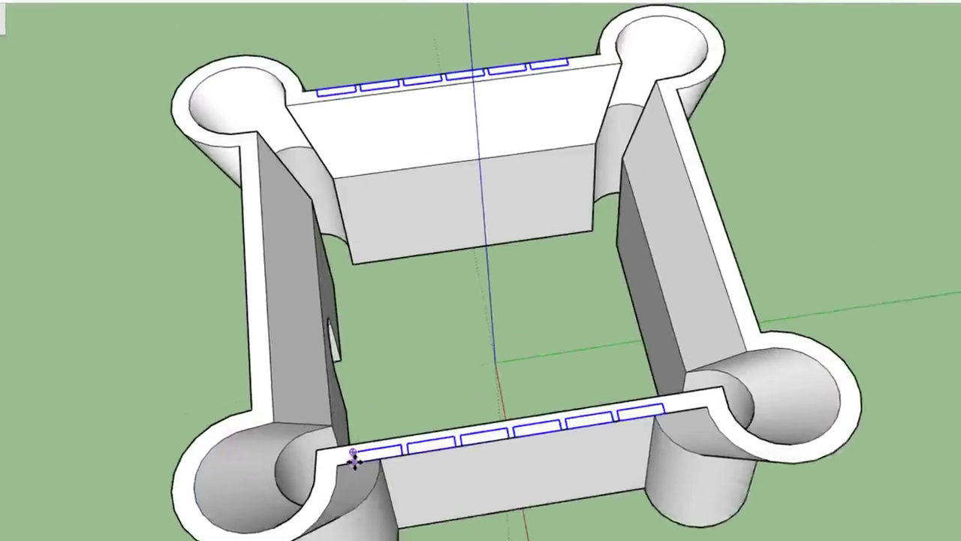
key(ctrl)
click(358, 346)
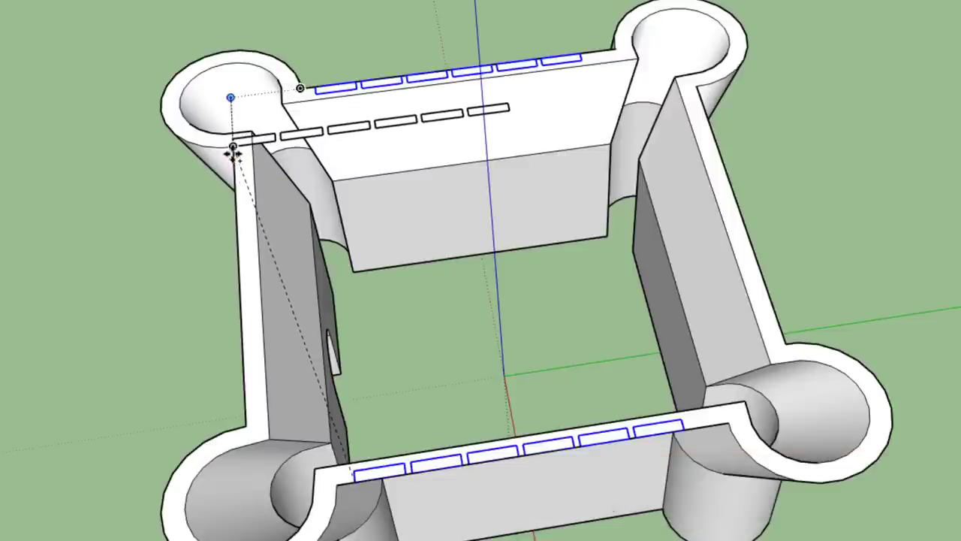
scroll(233, 159, up, 2)
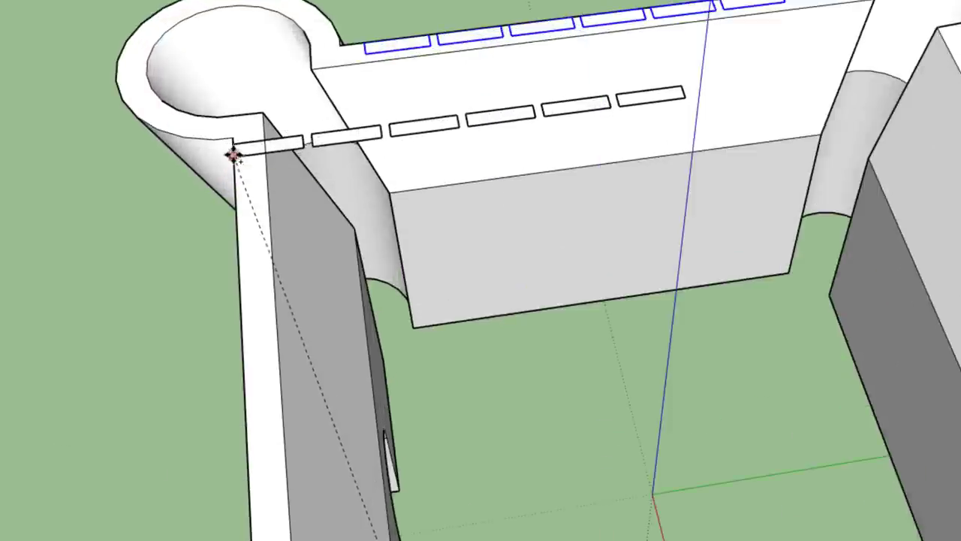
click(233, 159)
scroll(275, 223, down, 3)
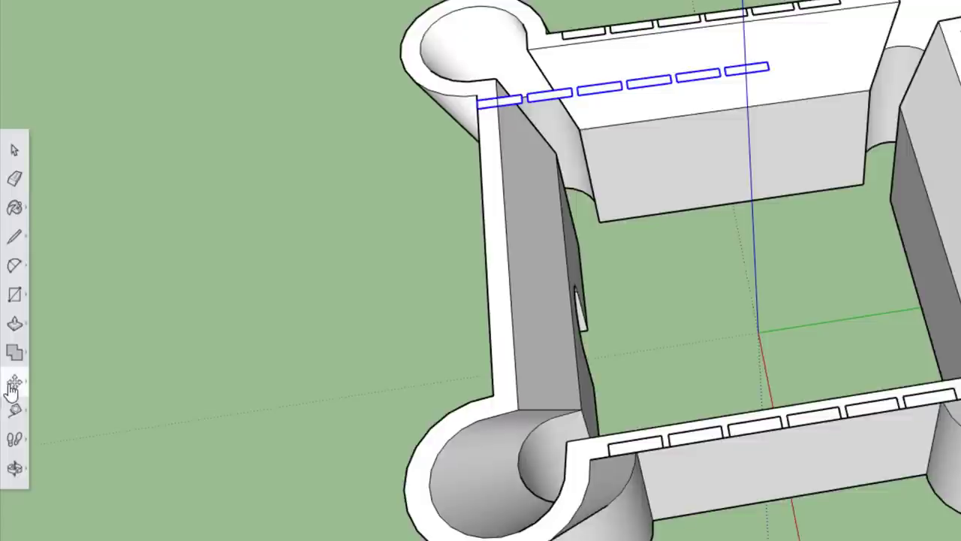
Step: Rotate the copied row about the wall corner so it runs along the left wall top
drag(10, 380, 68, 386)
scroll(483, 79, up, 3)
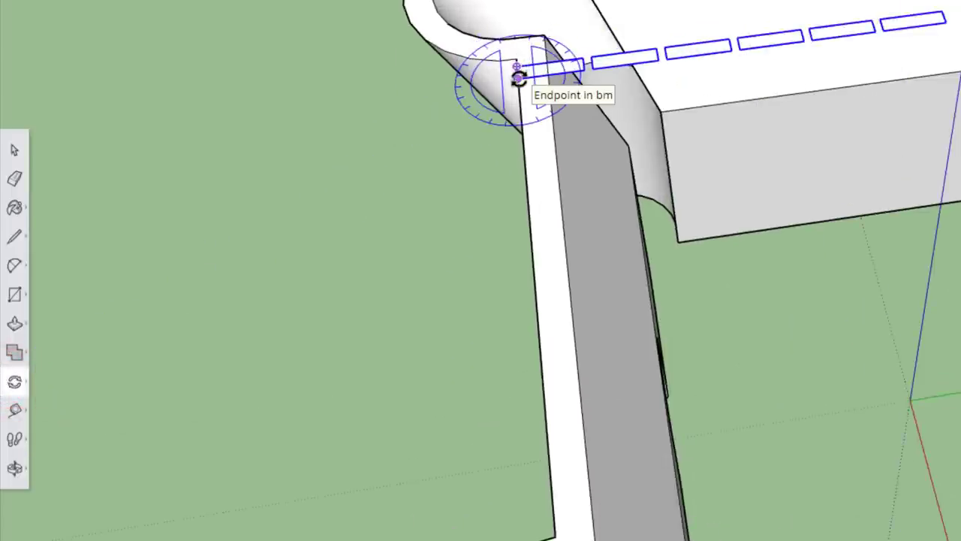
click(518, 78)
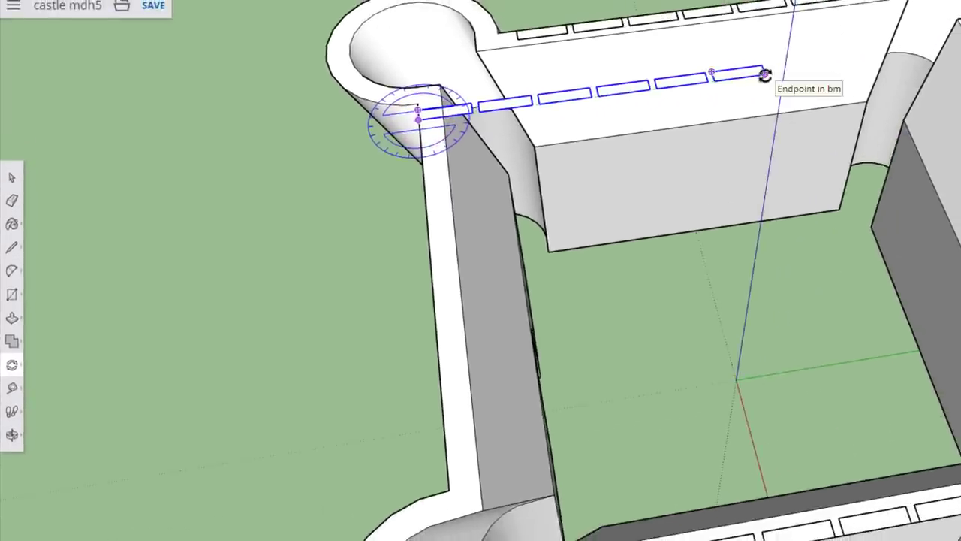
click(764, 75)
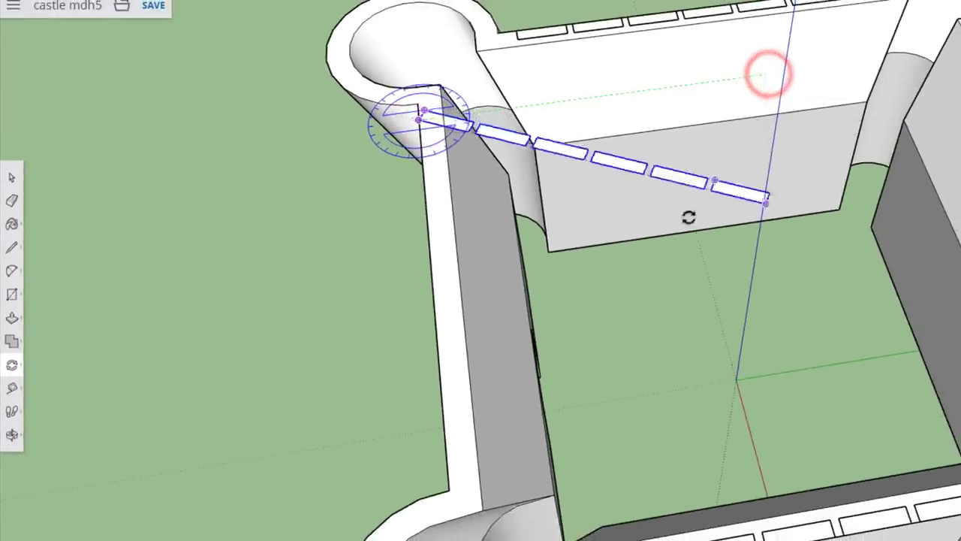
click(436, 362)
scroll(436, 361, down, 5)
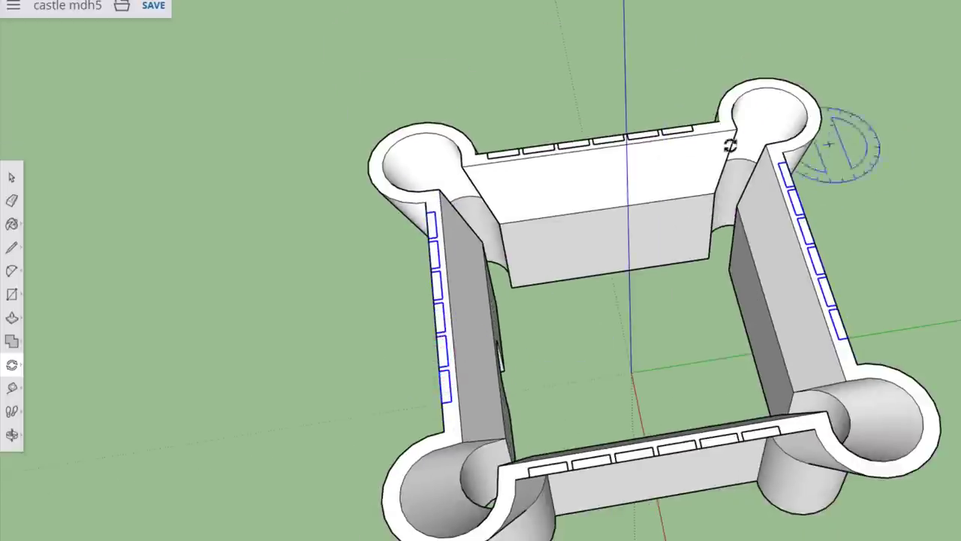
click(14, 175)
Step: Orbit to the front and open a front-wall battlement rectangle for editing
click(171, 232)
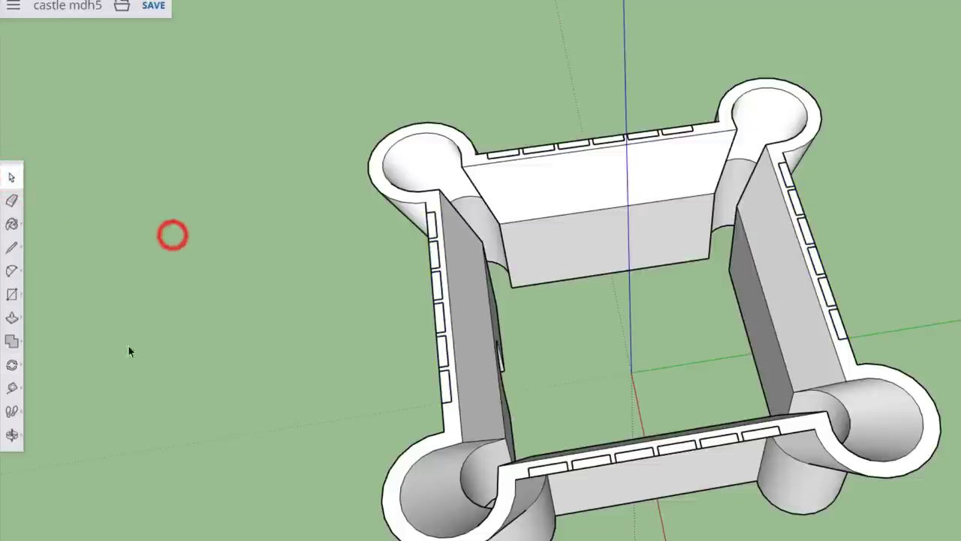
middle_drag(132, 350, 351, 280)
click(13, 177)
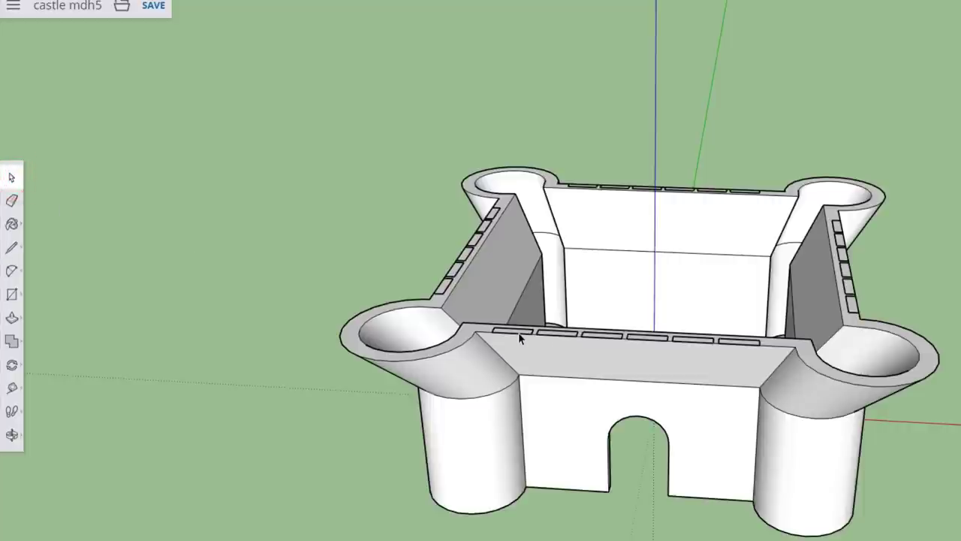
scroll(518, 332, up, 5)
click(495, 320)
double_click(470, 324)
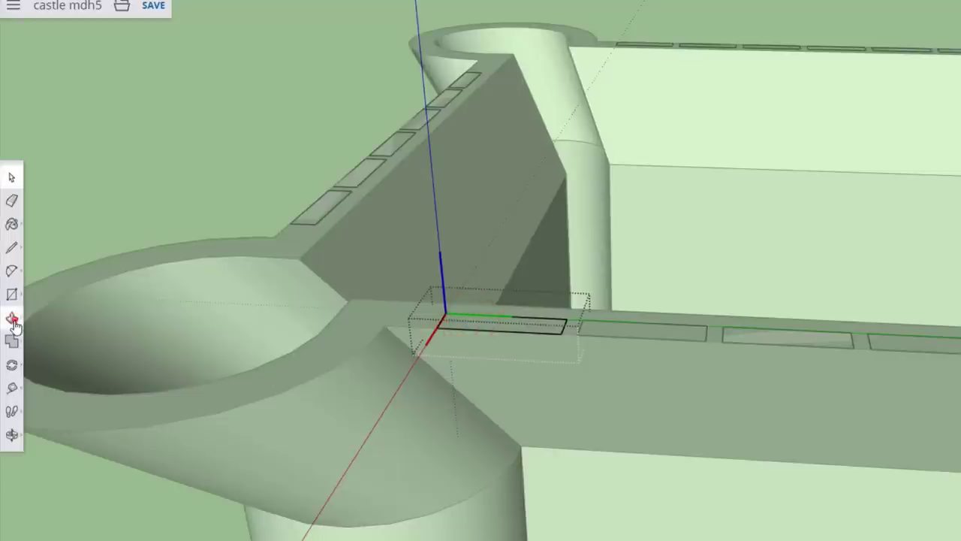
Step: Pull the battlement face upward into a tall solid block
click(13, 319)
click(463, 324)
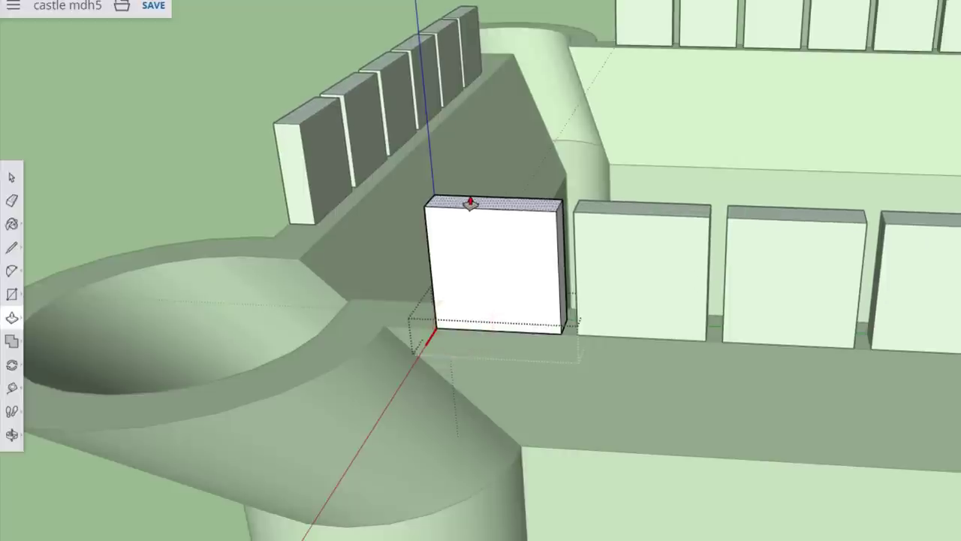
click(471, 200)
scroll(398, 296, down, 5)
scroll(408, 289, down, 1)
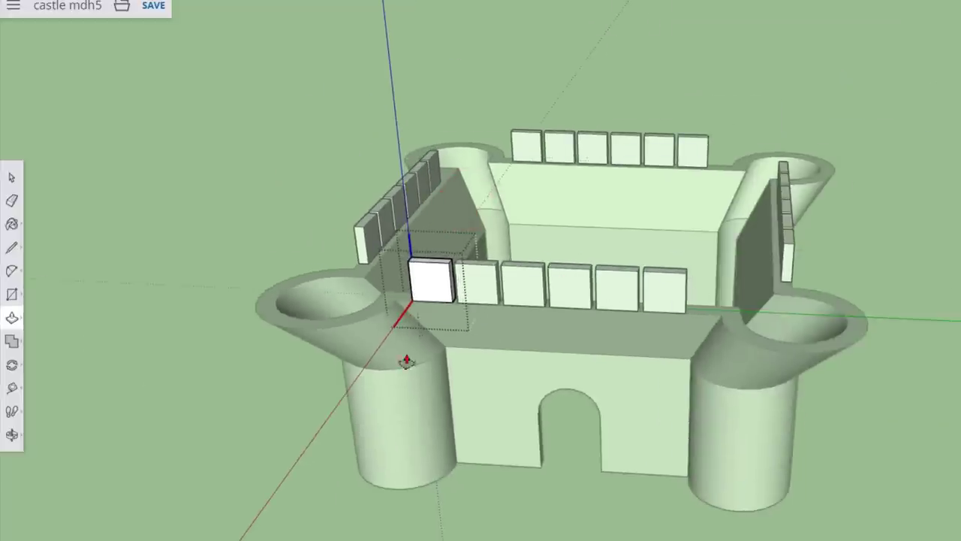
click(12, 177)
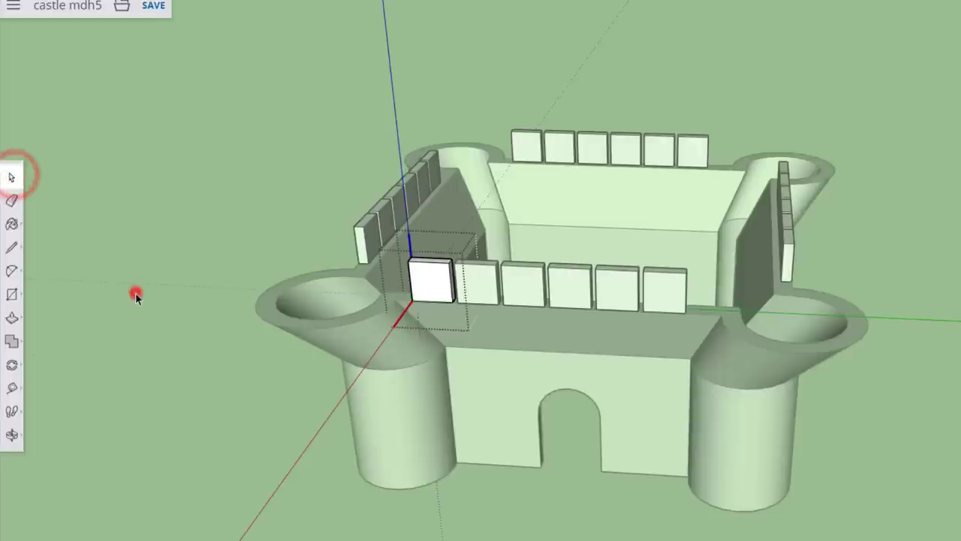
Step: Leave the group, orbit to the front wall, and open a battlement block for editing
drag(126, 292, 560, 363)
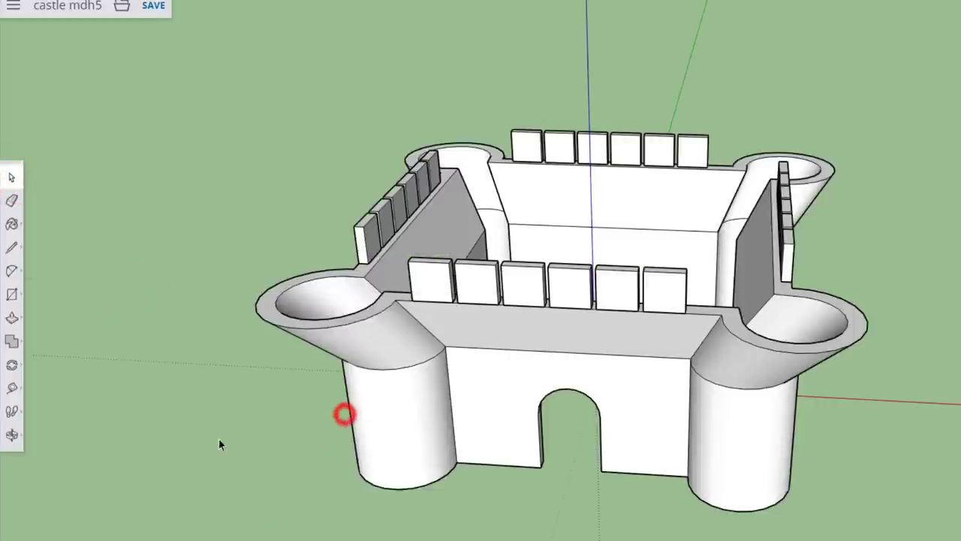
middle_drag(344, 414, 408, 376)
scroll(408, 375, up, 3)
scroll(534, 317, down, 2)
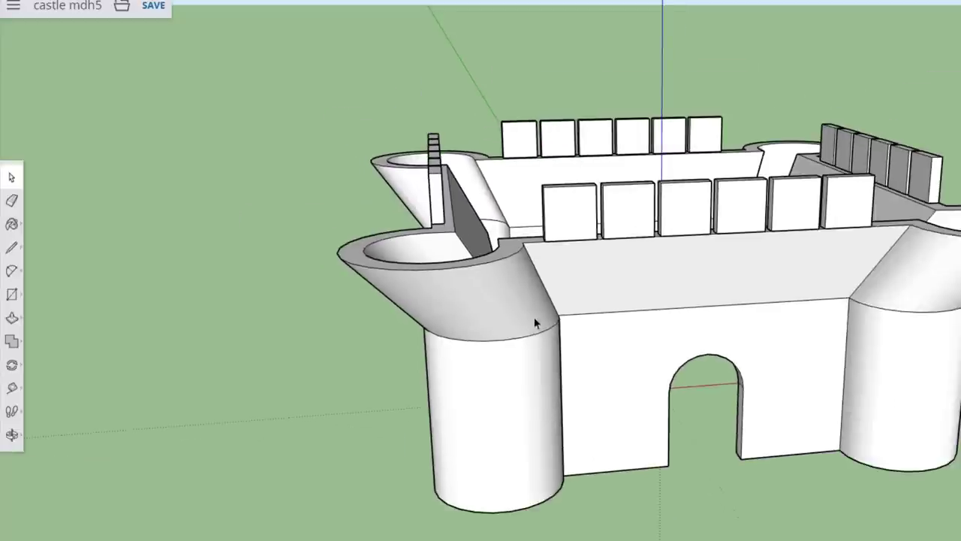
double_click(564, 200)
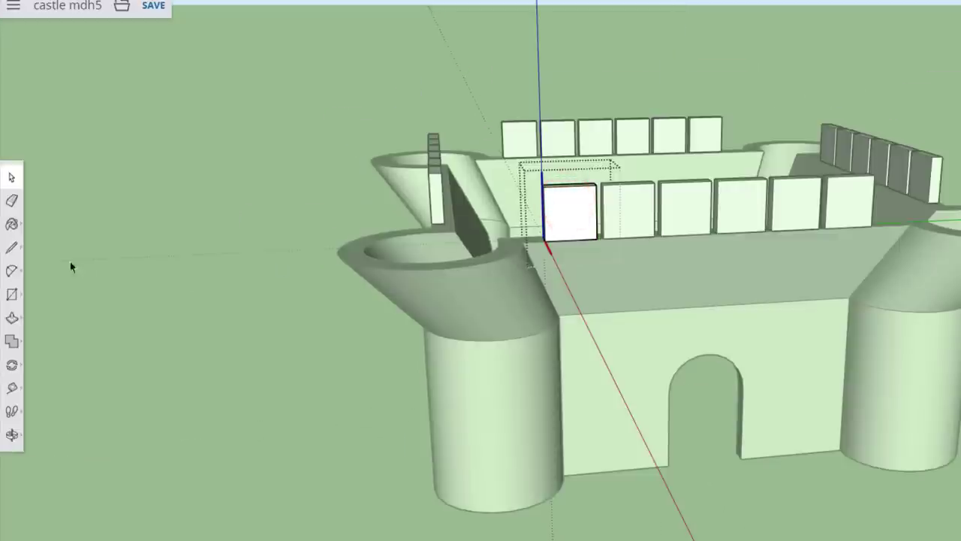
Step: Draw a slanted line from the battlement's top middle to its left side, then begin the second
click(9, 251)
scroll(605, 200, up, 5)
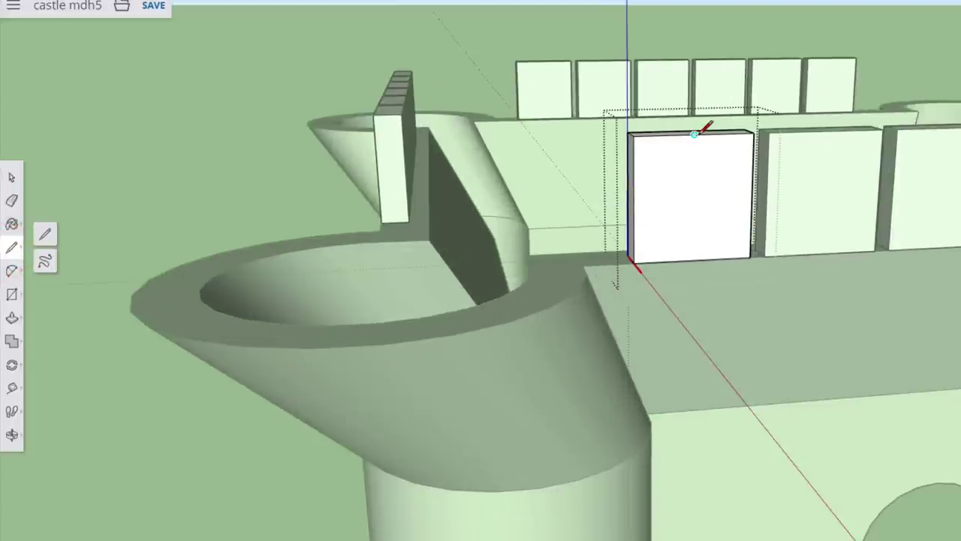
click(694, 133)
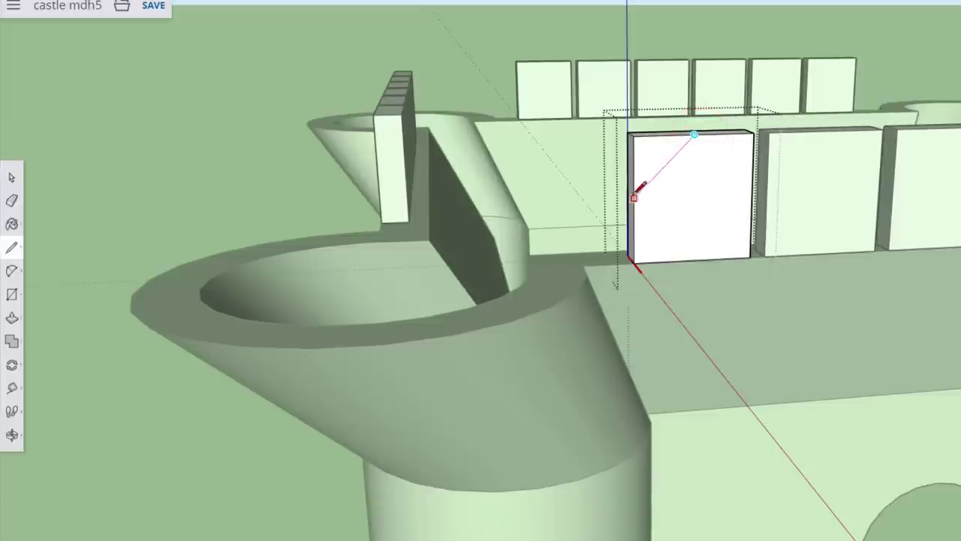
click(632, 196)
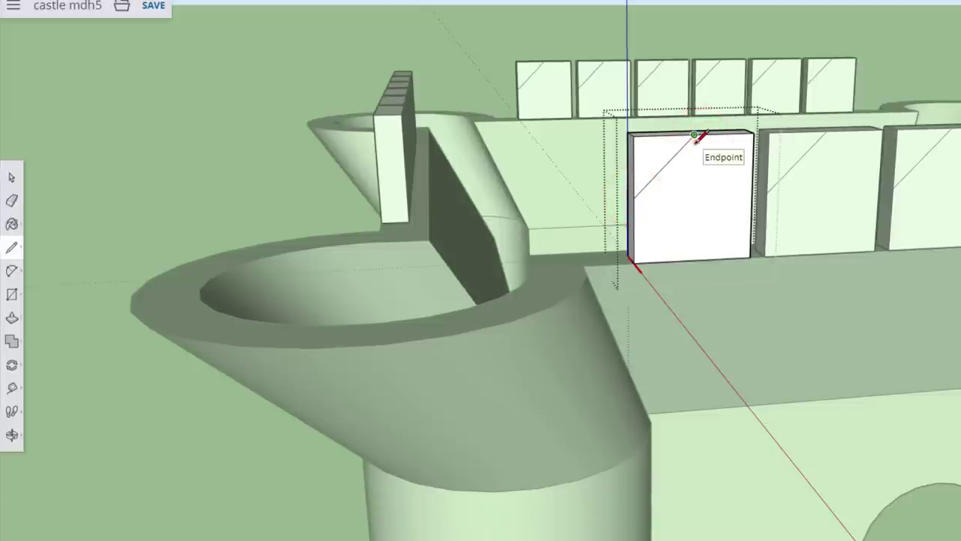
click(695, 136)
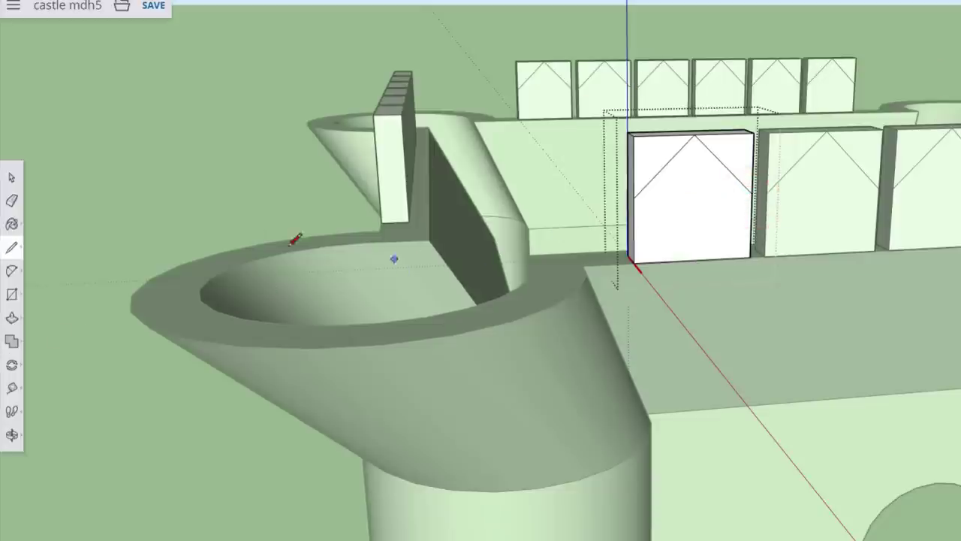
Step: Push/pull the merlon's triangular corner faces back to the wall so it ends in a pointed peak
click(12, 318)
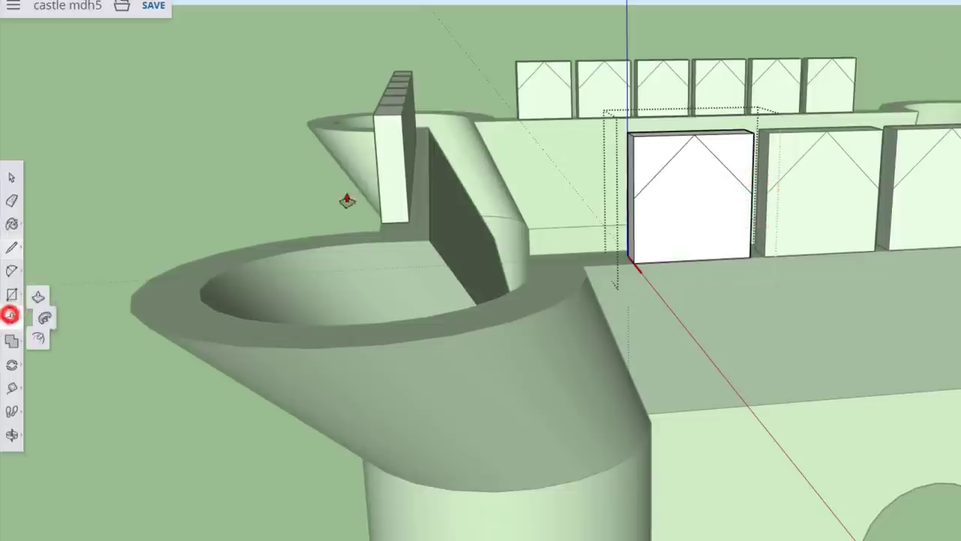
click(642, 154)
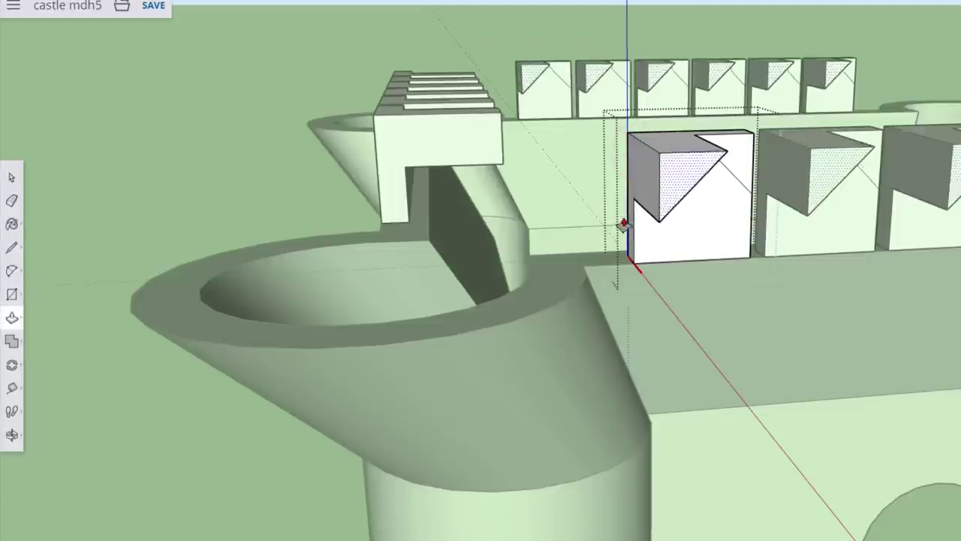
scroll(623, 260, up, 2)
scroll(625, 259, up, 2)
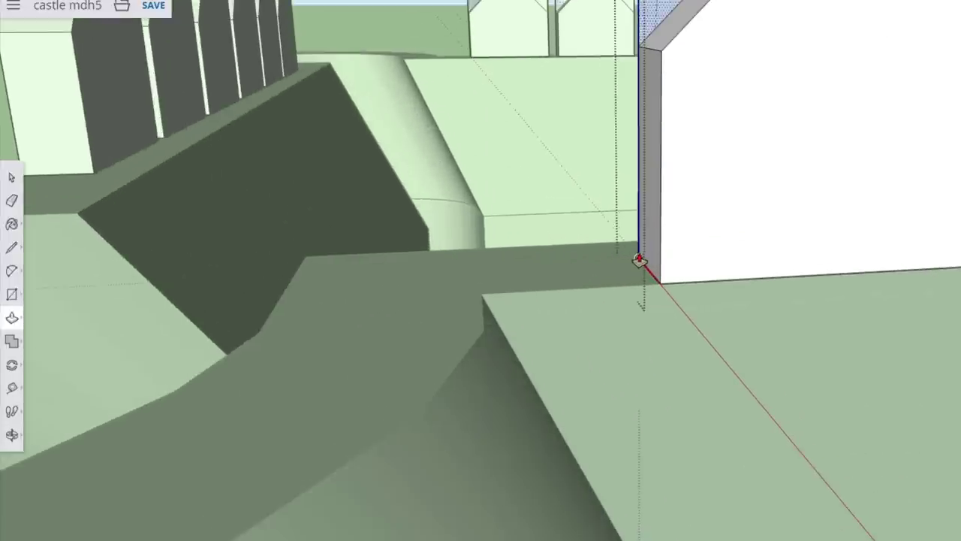
scroll(638, 259, down, 4)
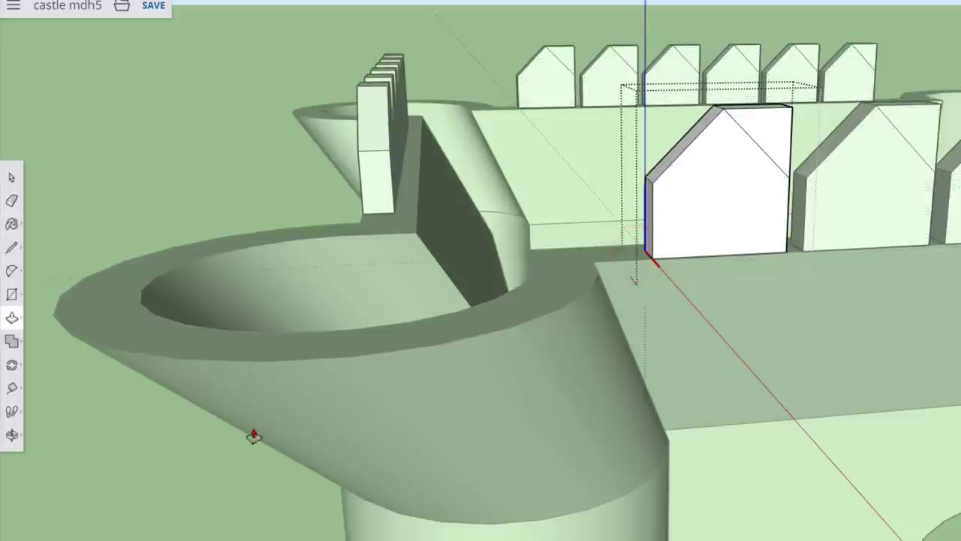
click(776, 132)
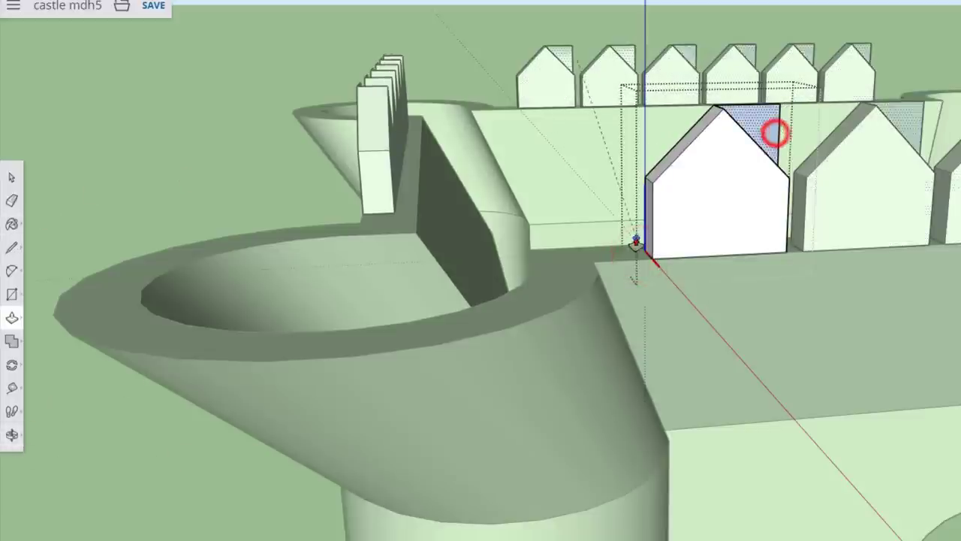
click(646, 179)
scroll(865, 174, down, 1)
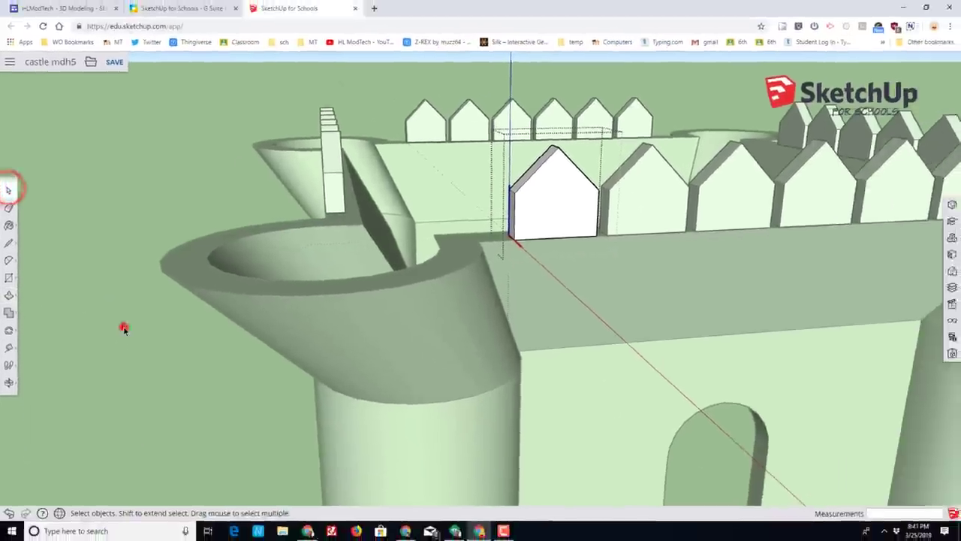
click(163, 359)
scroll(601, 195, down, 5)
middle_drag(470, 210, 526, 203)
Step: Save the castle, then paint the front wall with the Brick Colored Blue material
click(112, 62)
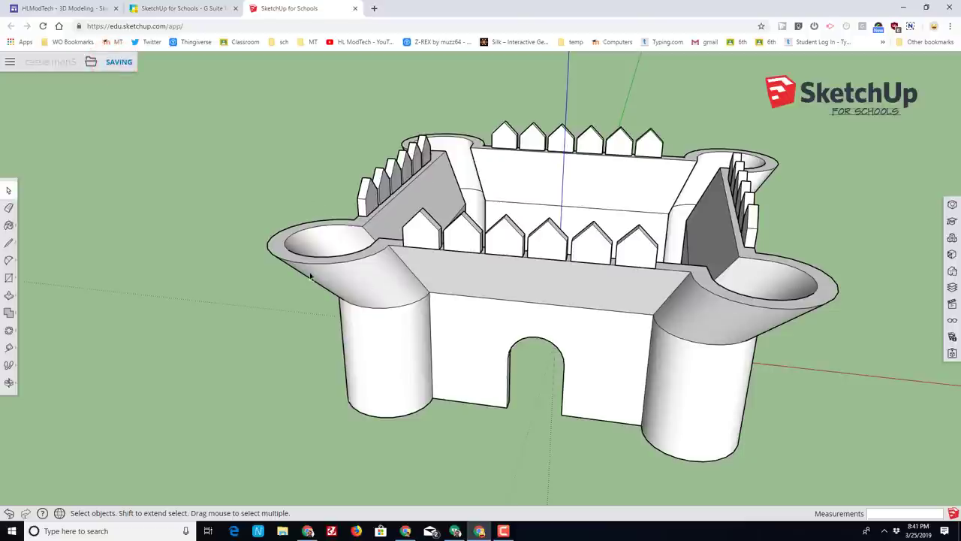
middle_drag(290, 358, 817, 374)
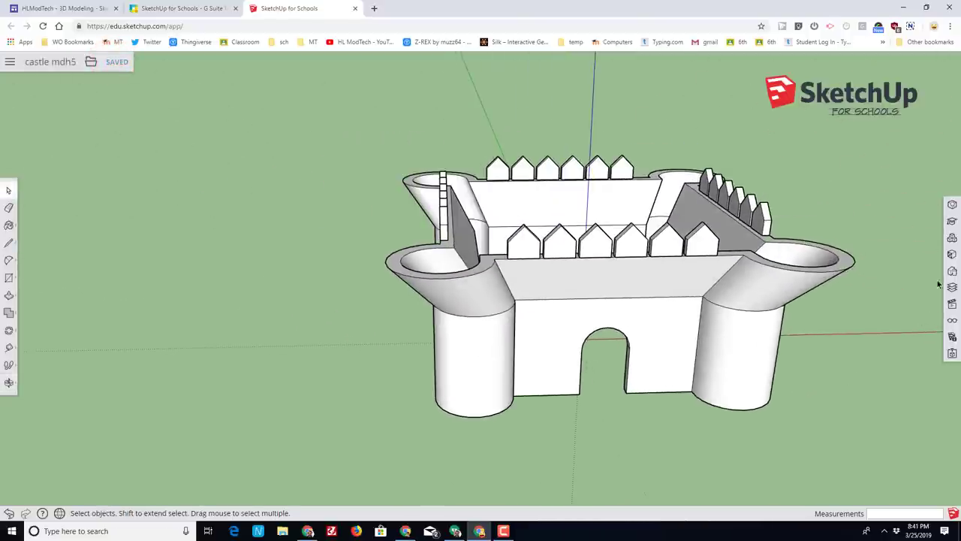
click(952, 254)
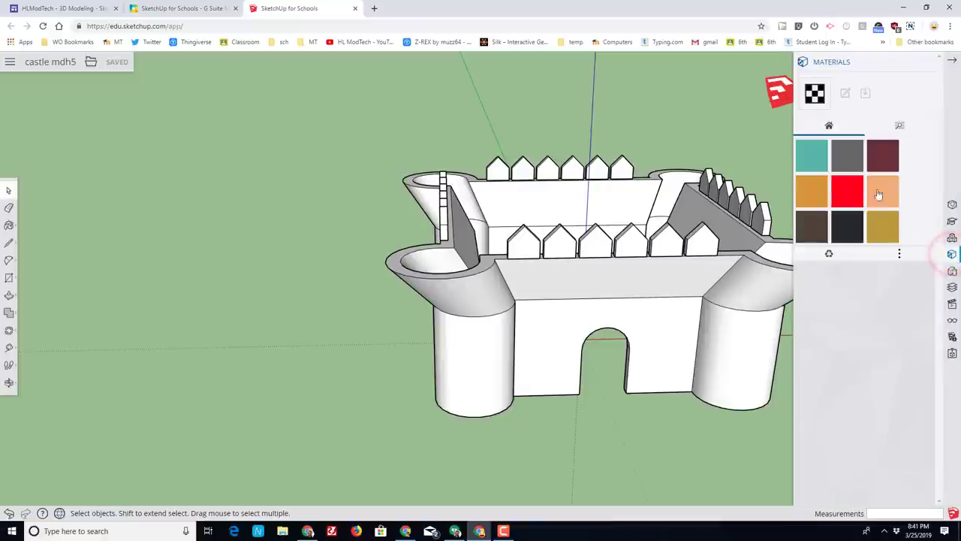
click(899, 128)
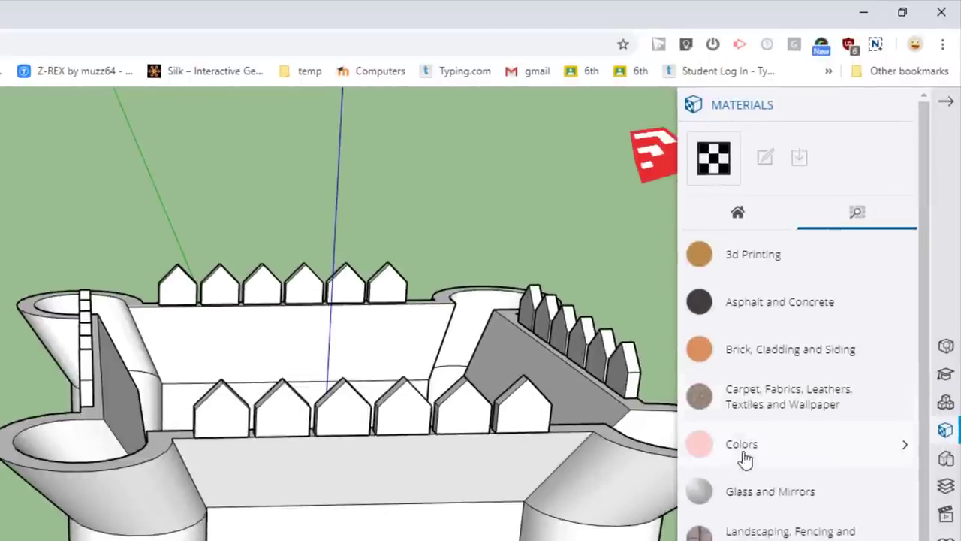
click(774, 349)
click(714, 457)
click(278, 395)
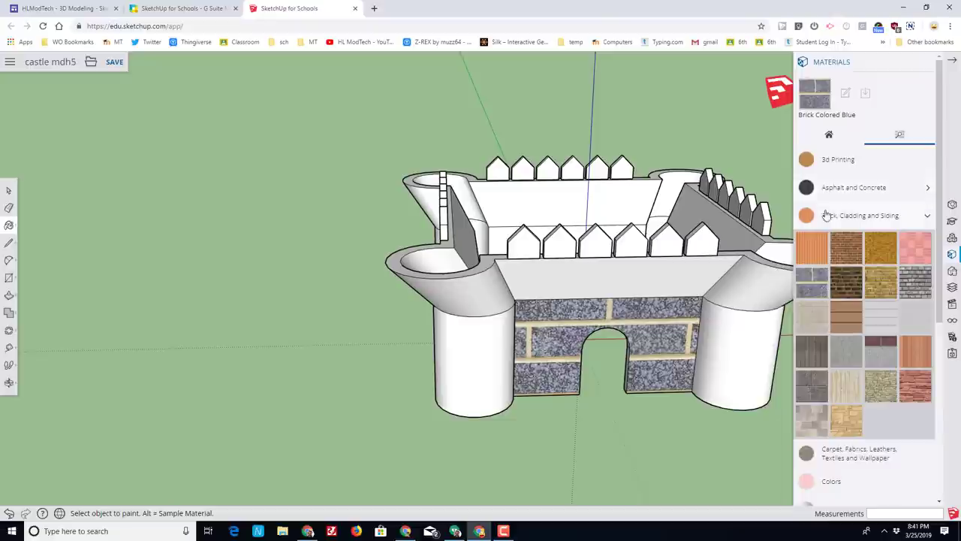
Step: Repaint the front wall a solid blue from the Colors swatches
click(836, 481)
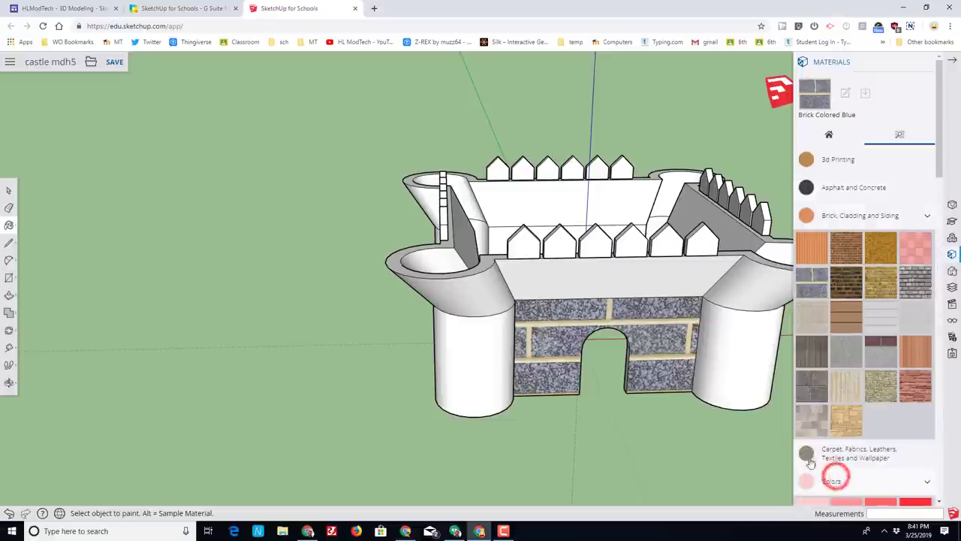
scroll(879, 422, down, 3)
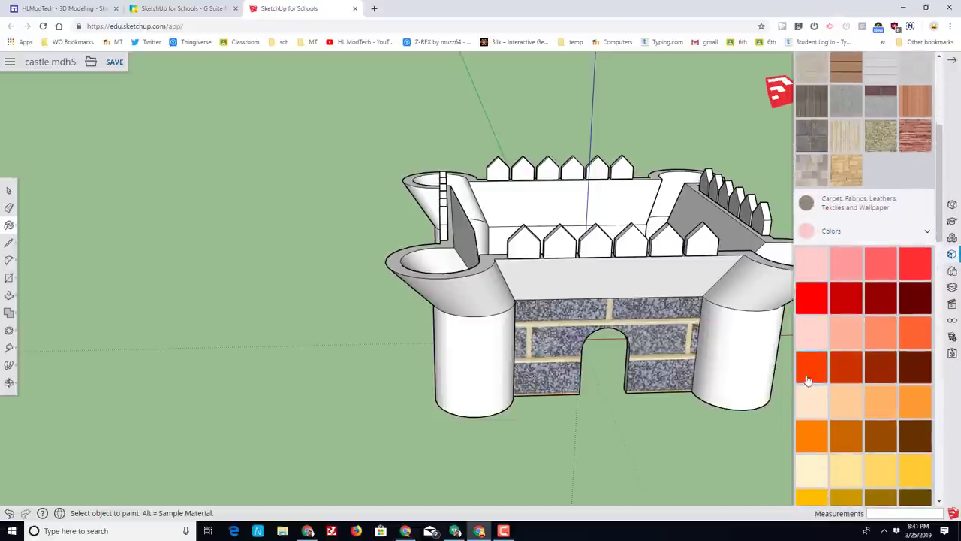
scroll(811, 379, down, 3)
scroll(834, 405, down, 5)
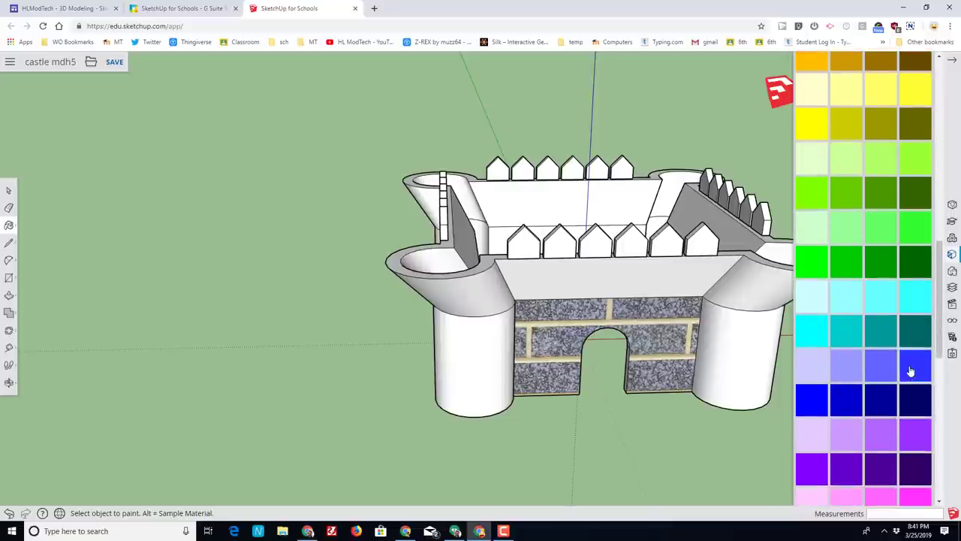
click(661, 344)
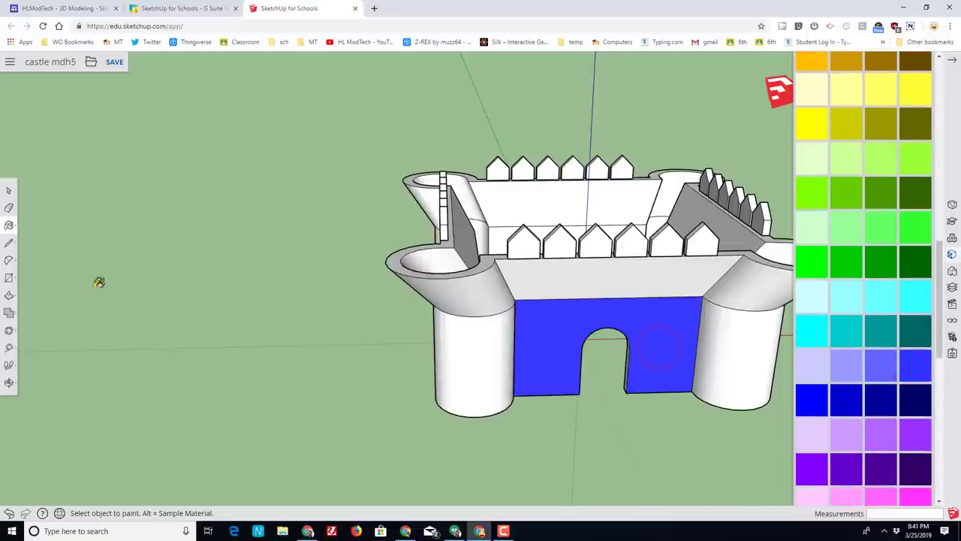
Step: Select the entire castle, paint it light blue, then deselect it
click(7, 191)
scroll(370, 335, down, 2)
drag(358, 218, 713, 464)
click(835, 364)
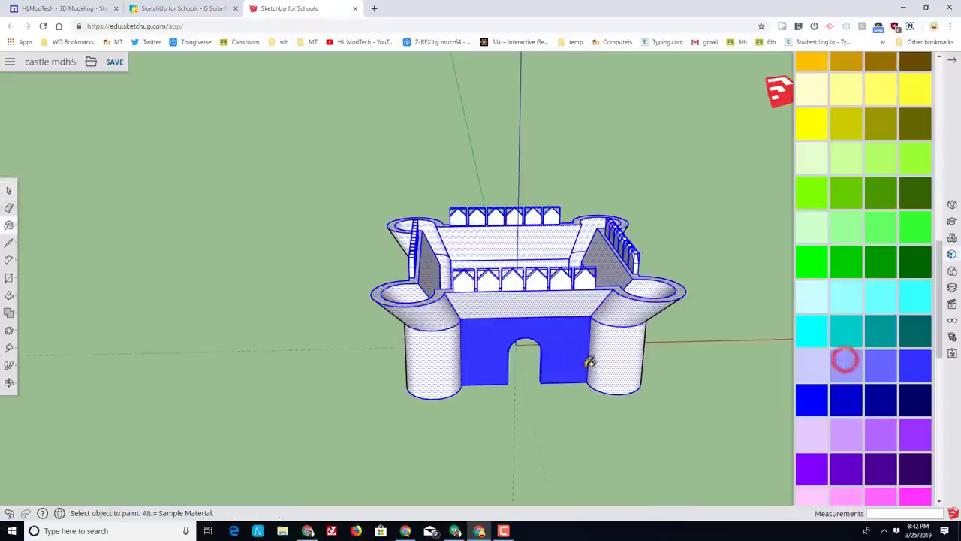
click(615, 361)
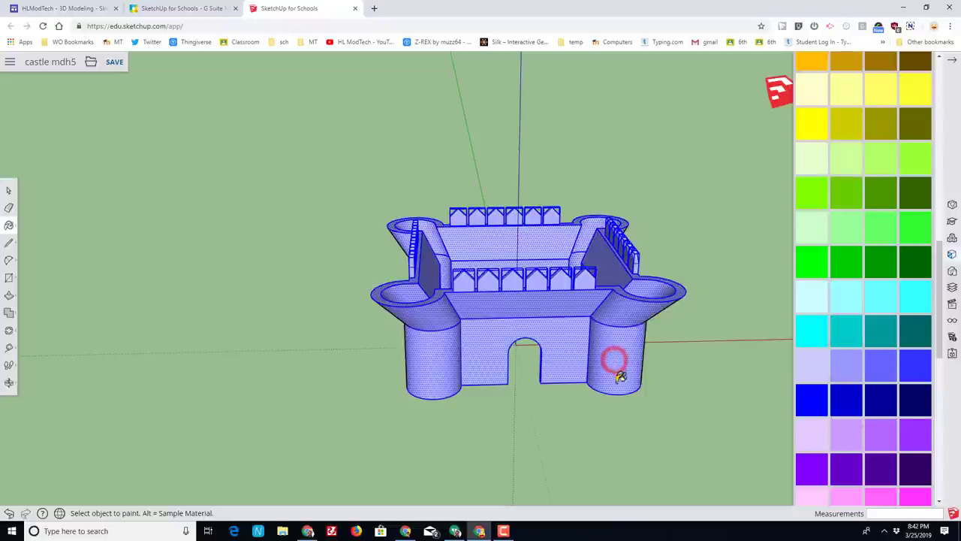
click(7, 191)
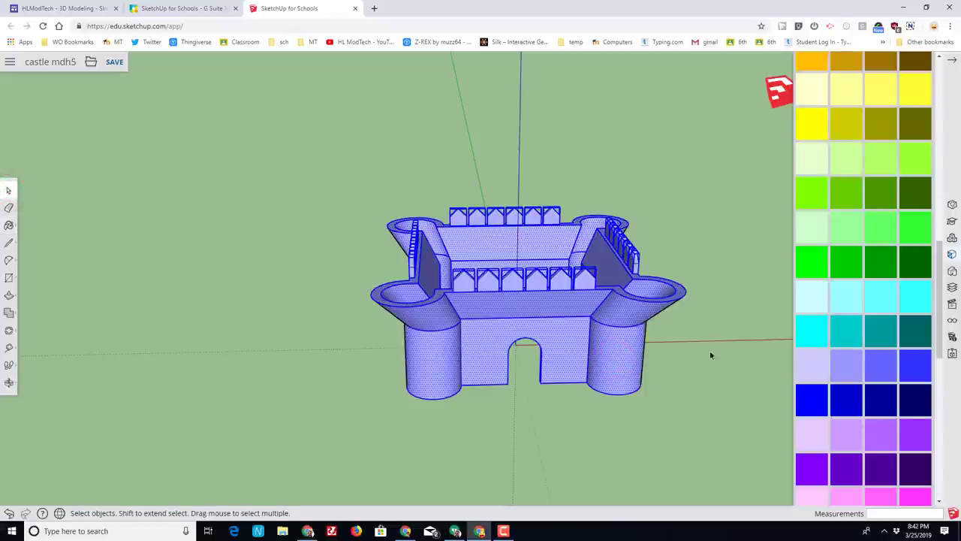
click(221, 302)
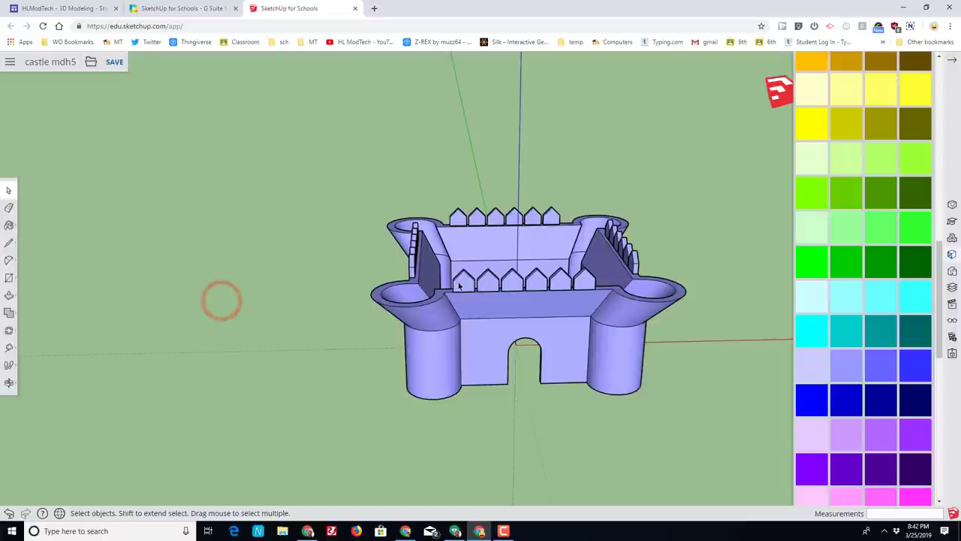
Step: Paint a front merlon yellow and orbit around the castle to reach the other merlons
click(815, 120)
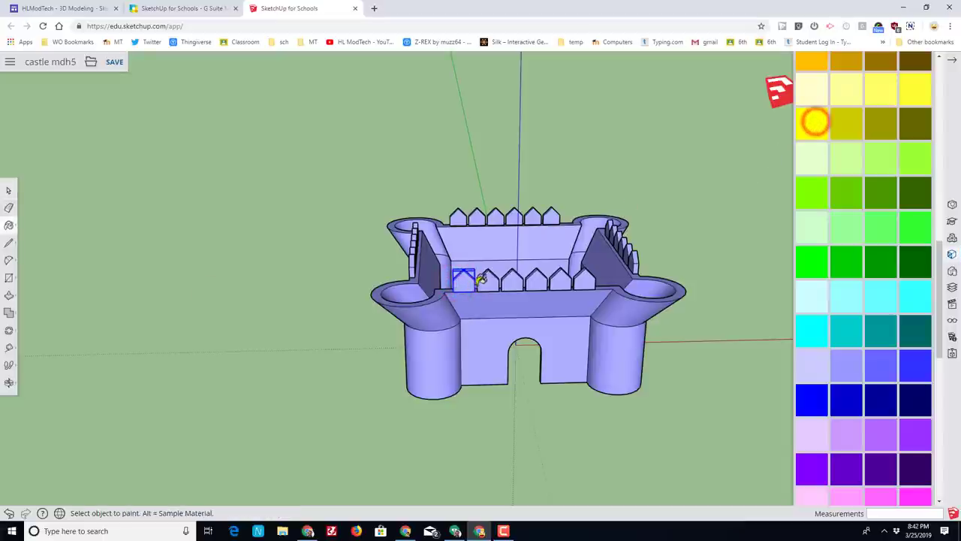
click(565, 279)
key(o)
mouse_move(615, 379)
mouse_down()
mouse_move(365, 386)
mouse_move(507, 384)
mouse_up()
mouse_move(507, 385)
middle_down()
mouse_move(669, 413)
mouse_move(571, 406)
mouse_move(545, 312)
middle_up()
mouse_move(447, 385)
middle_down()
mouse_move(606, 403)
mouse_move(594, 398)
middle_up()
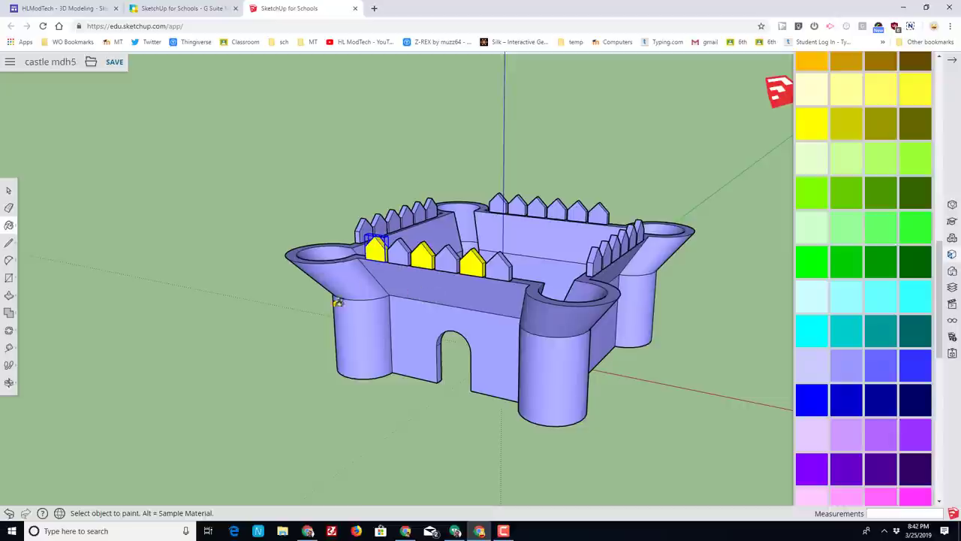
mouse_move(259, 341)
middle_down()
mouse_move(448, 388)
mouse_move(440, 361)
middle_up()
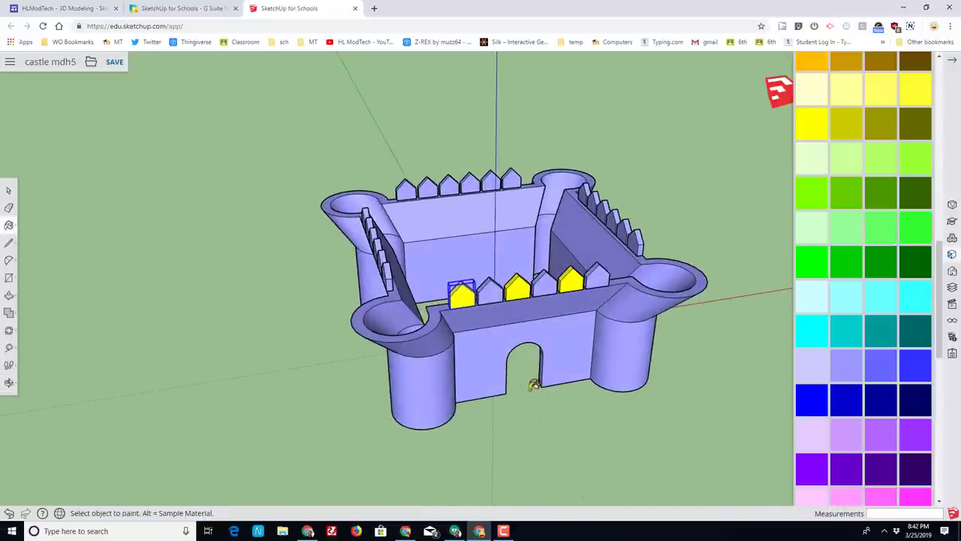
mouse_move(592, 393)
middle_down()
mouse_move(440, 345)
mouse_move(463, 293)
middle_up()
middle_drag(609, 318, 354, 337)
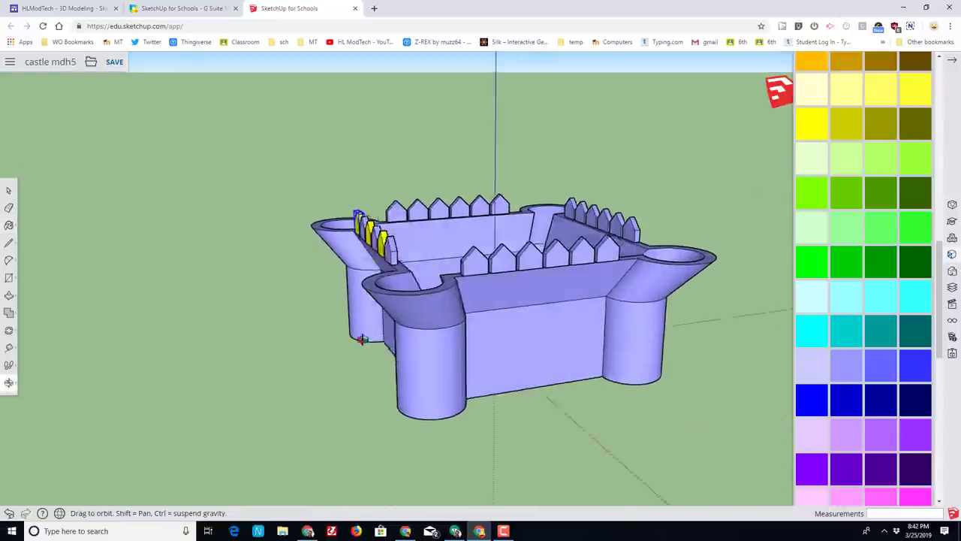
middle_drag(549, 344, 187, 303)
click(114, 63)
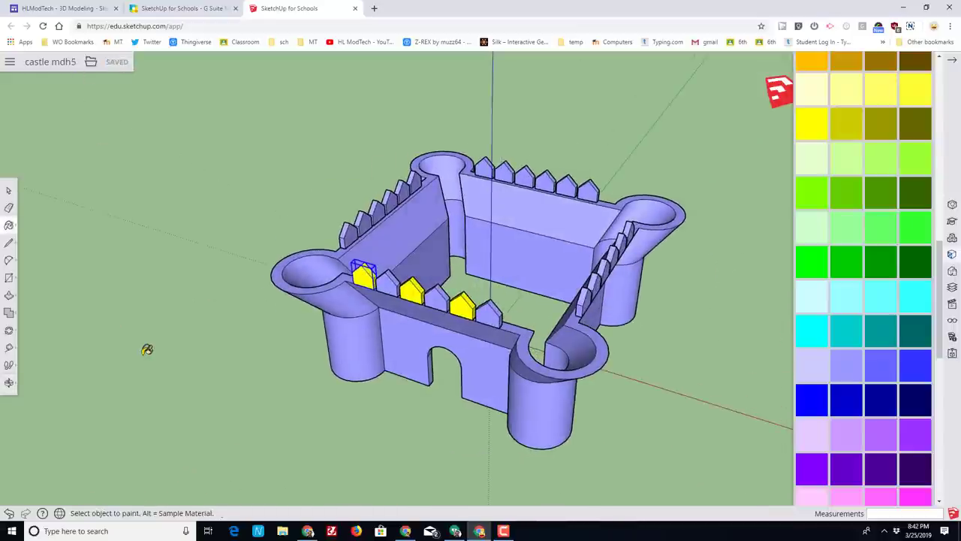
mouse_move(163, 353)
middle_down()
mouse_move(678, 356)
mouse_move(652, 332)
mouse_move(478, 305)
middle_up()
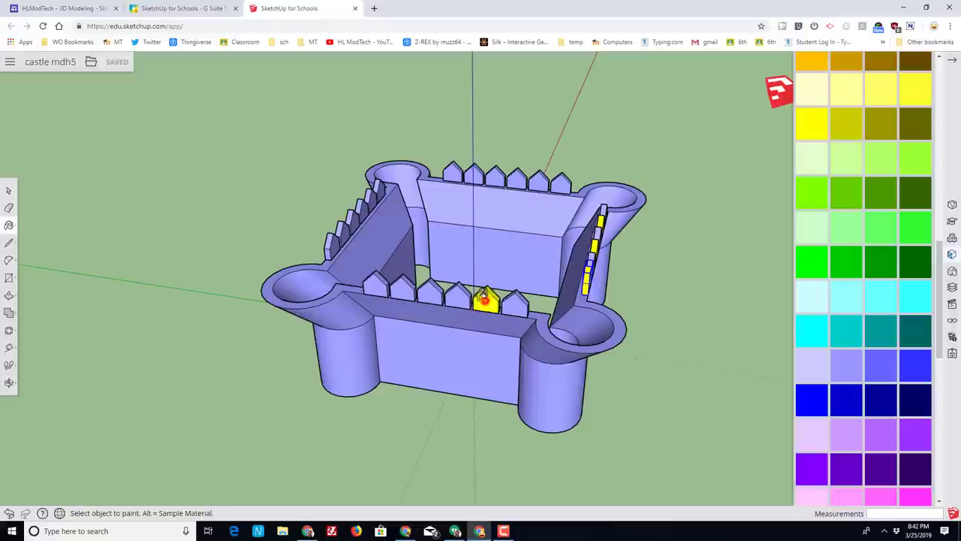
middle_drag(274, 425, 350, 311)
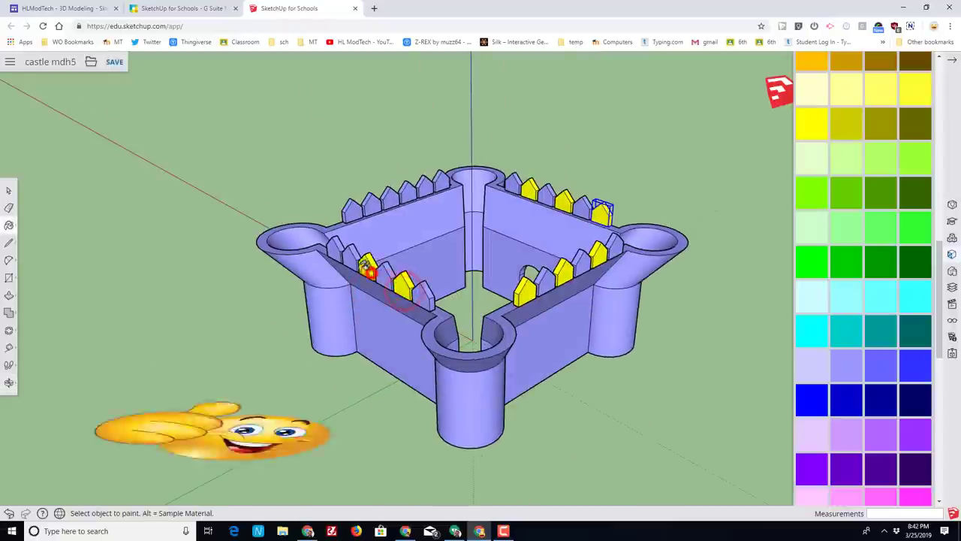
Step: Paint a merlon on the left inner wall and the round towers yellow
mouse_move(383, 270)
middle_down()
mouse_move(711, 398)
mouse_move(465, 315)
middle_up()
click(411, 290)
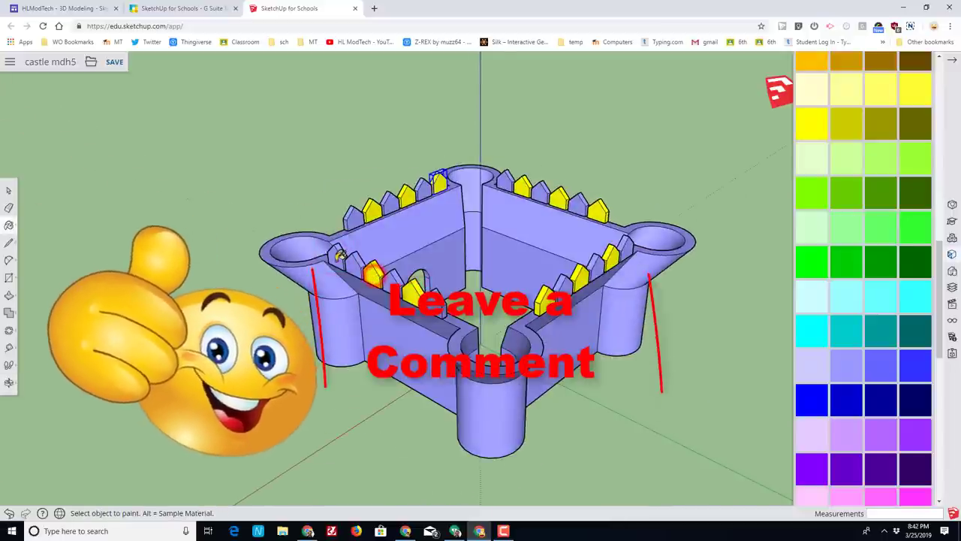
middle_drag(377, 272, 619, 378)
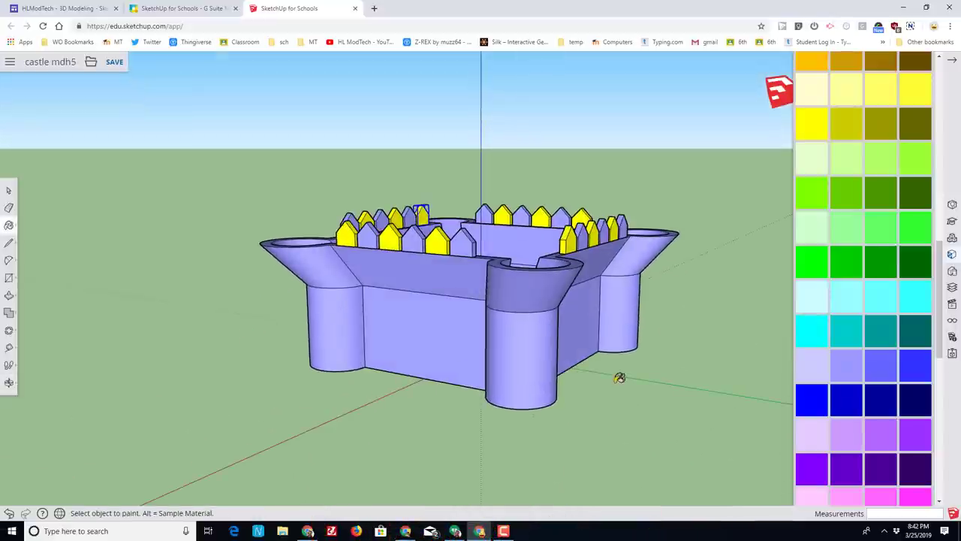
click(333, 337)
mouse_move(697, 438)
middle_down()
mouse_move(200, 440)
mouse_move(469, 355)
mouse_move(509, 390)
mouse_move(461, 380)
middle_up()
click(508, 359)
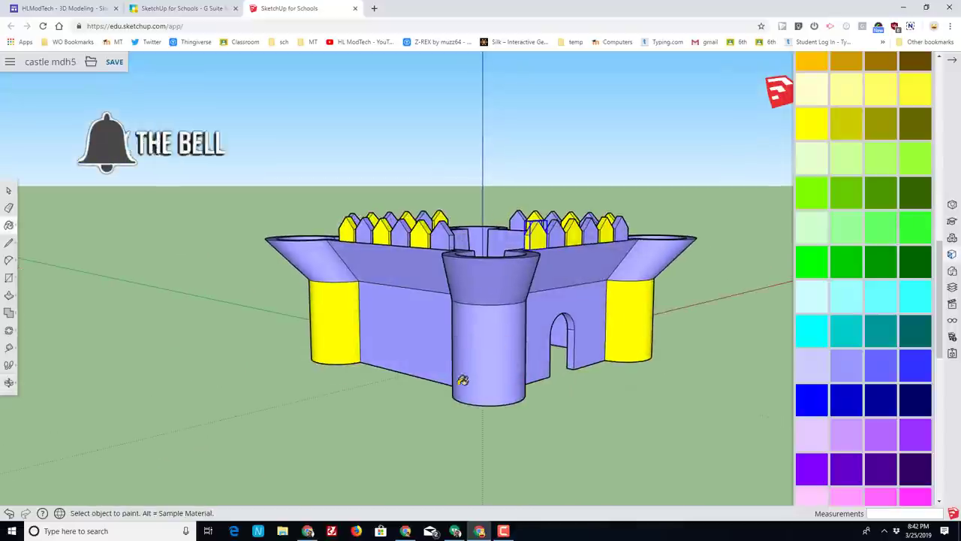
click(487, 347)
middle_drag(603, 451, 272, 450)
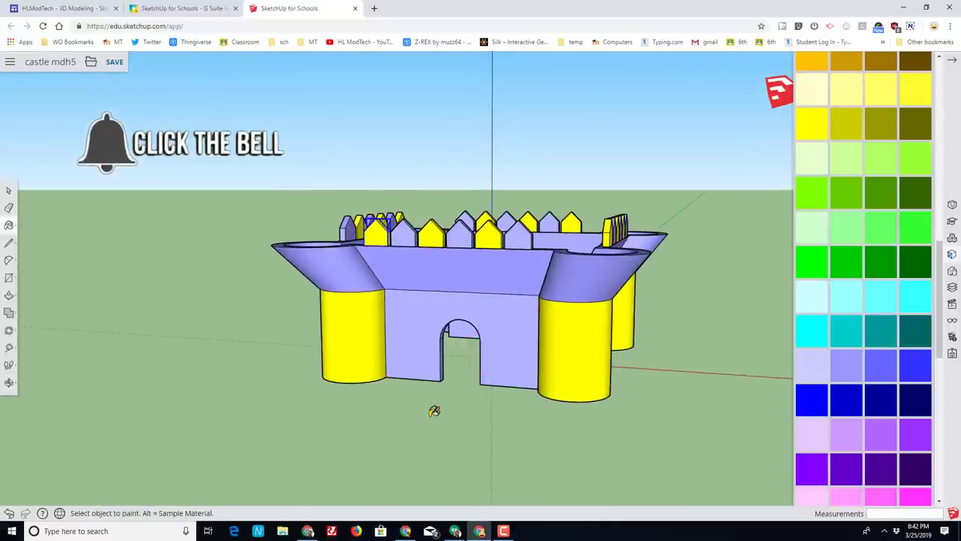
Step: Paint the right, left and another tower top pink
click(876, 497)
click(587, 276)
click(333, 271)
mouse_move(197, 412)
middle_down()
mouse_move(194, 424)
mouse_move(482, 375)
middle_up()
click(399, 333)
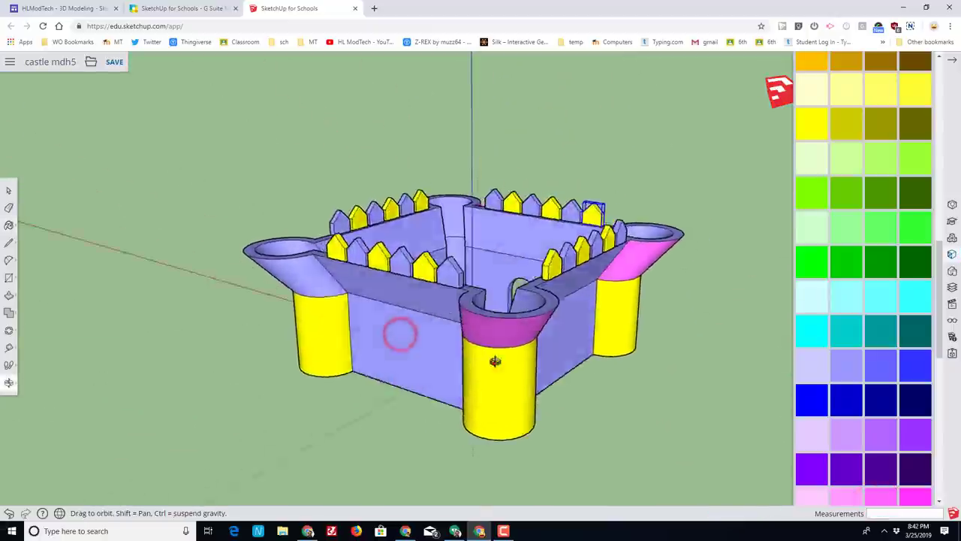